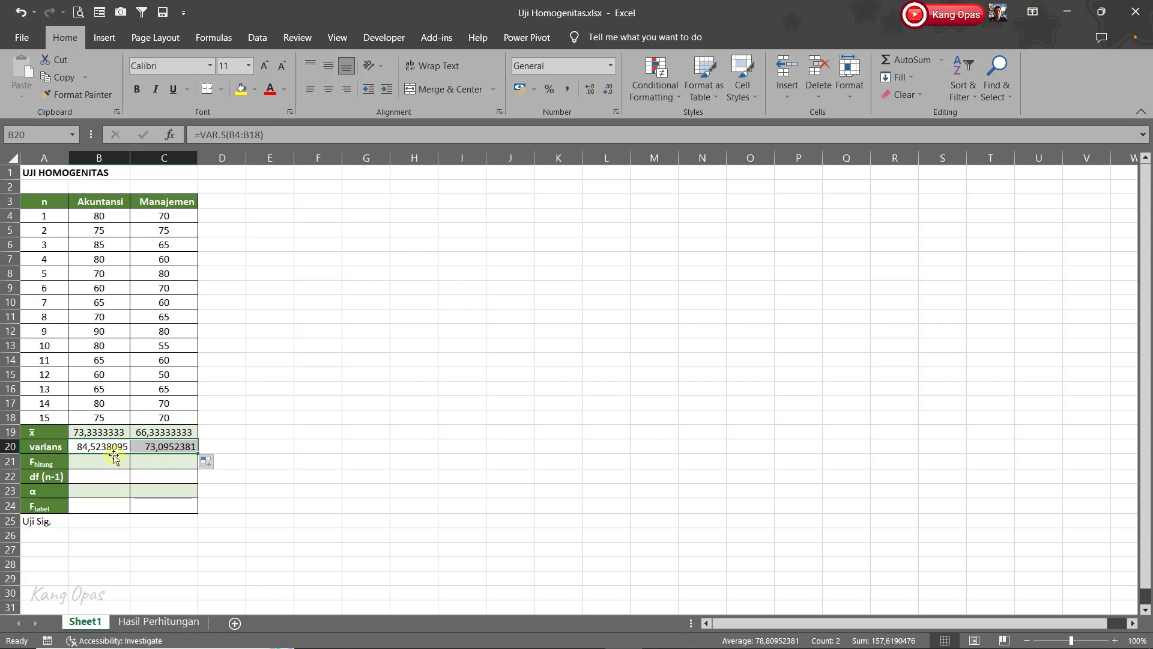
Step: Add the note "varians terbesar/varians terkecil" in cell D21 beside the F hitung row
{"action": "left_click", "coordinate": [94, 462]}
{"action": "left_click", "coordinate": [215, 463]}
{"action": "type", "text": "var"}
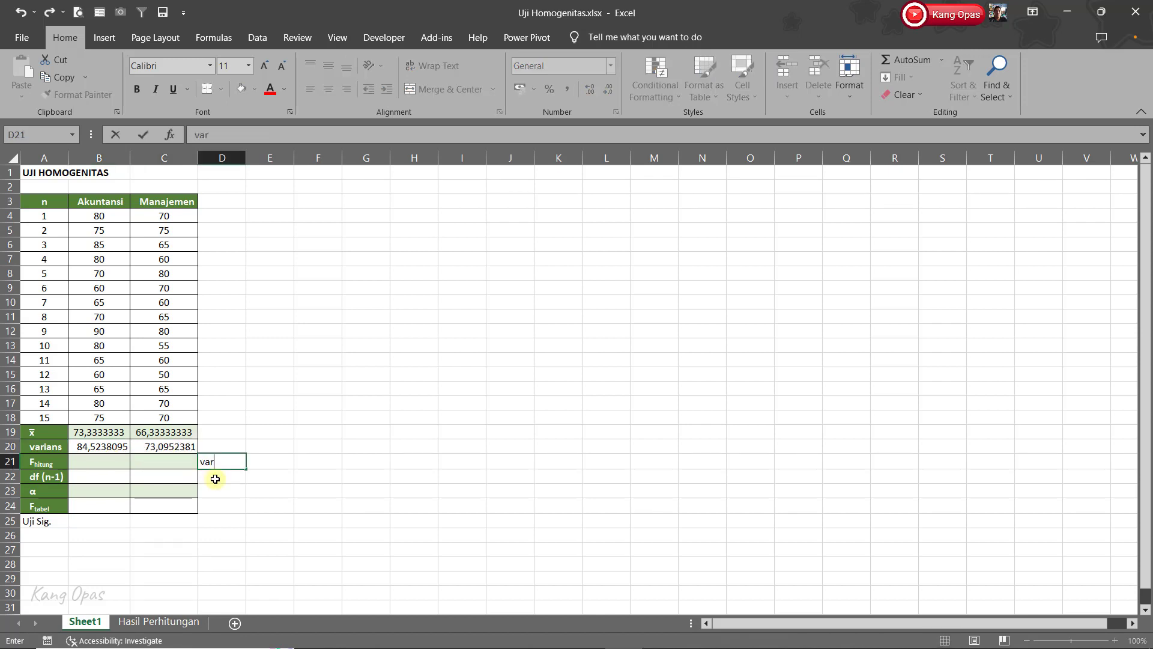
{"action": "type", "text": "ians terbesar/v"}
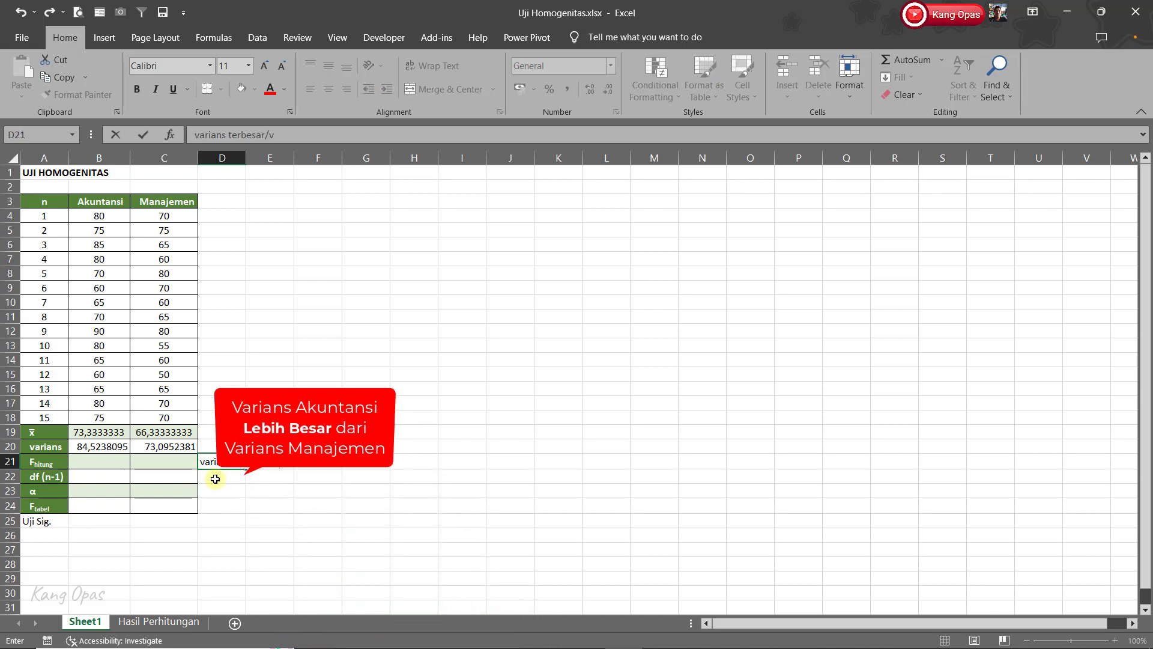
{"action": "type", "text": "arians terkecil"}
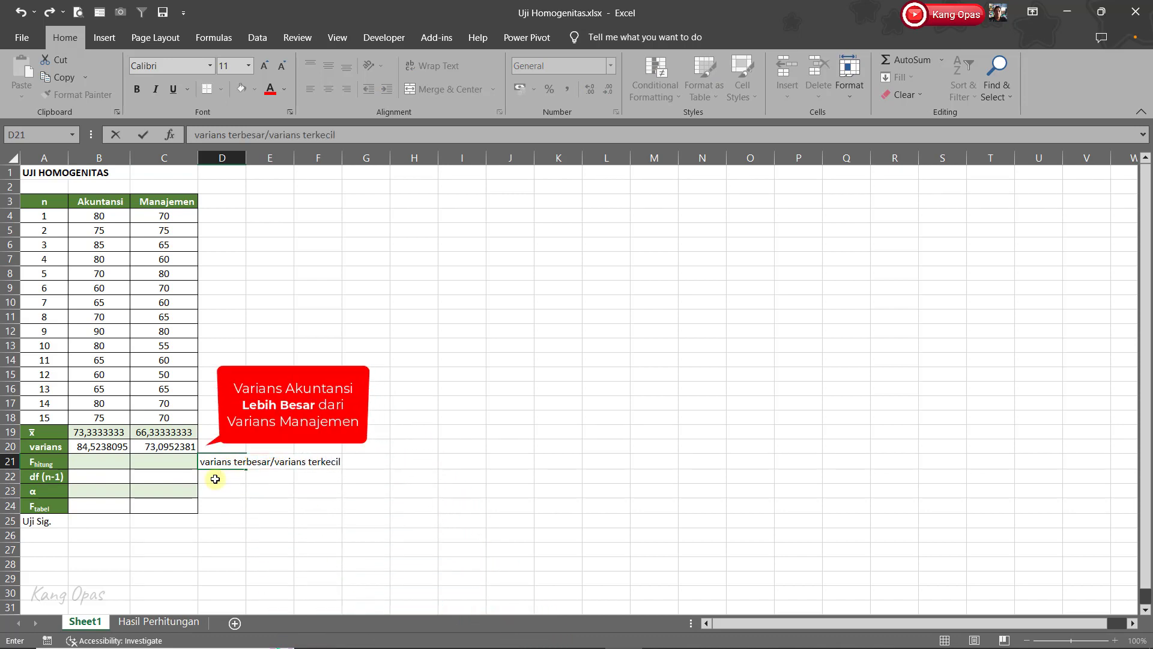
{"action": "key", "text": "Return"}
Step: Calculate F hitung in B21 by dividing the Akuntansi variance by the Manajemen variance with =B20/C20
{"action": "left_click", "coordinate": [94, 463]}
{"action": "type", "text": "="}
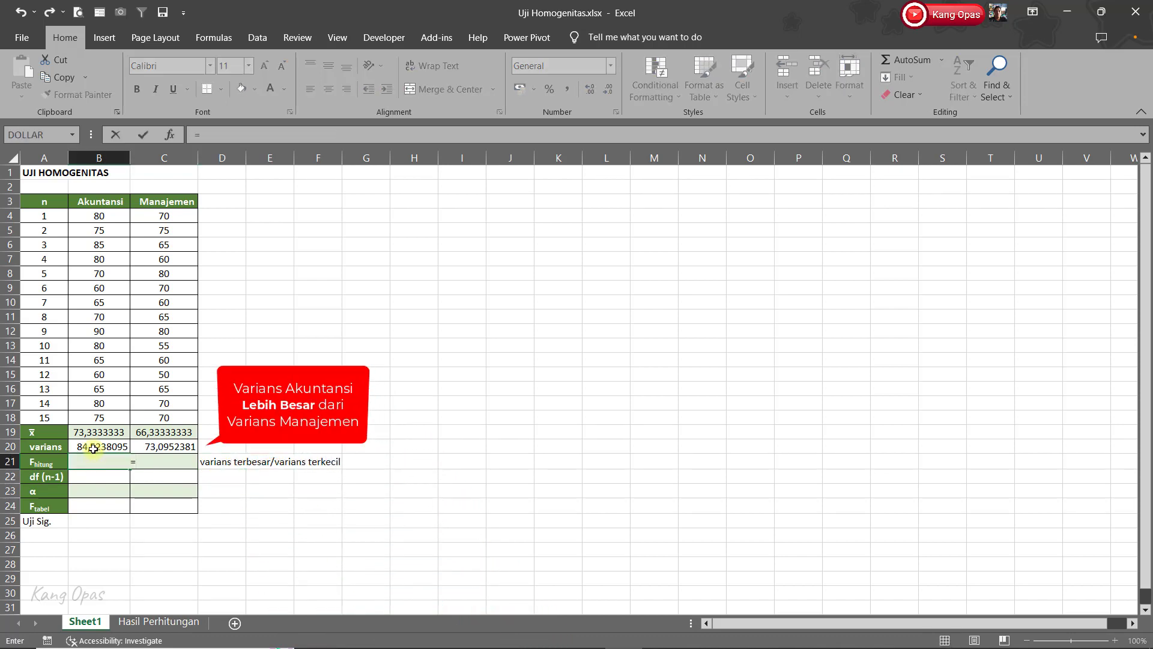
{"action": "left_click", "coordinate": [92, 445]}
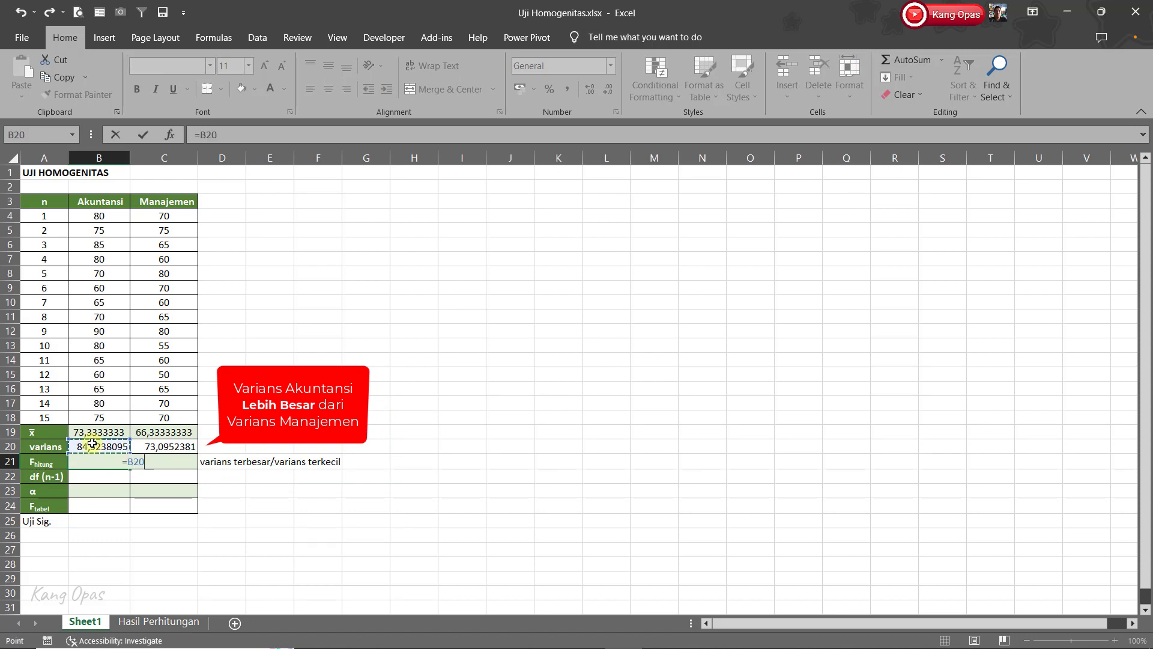
{"action": "type", "text": "/"}
{"action": "left_click", "coordinate": [150, 445]}
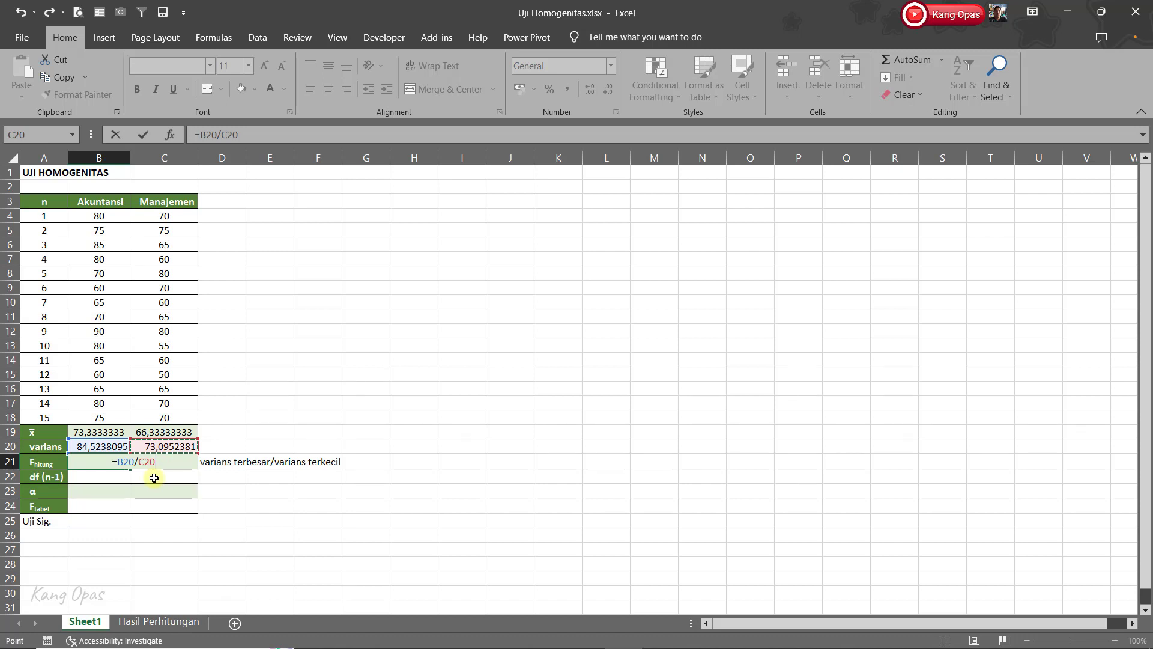
{"action": "key", "text": "Return"}
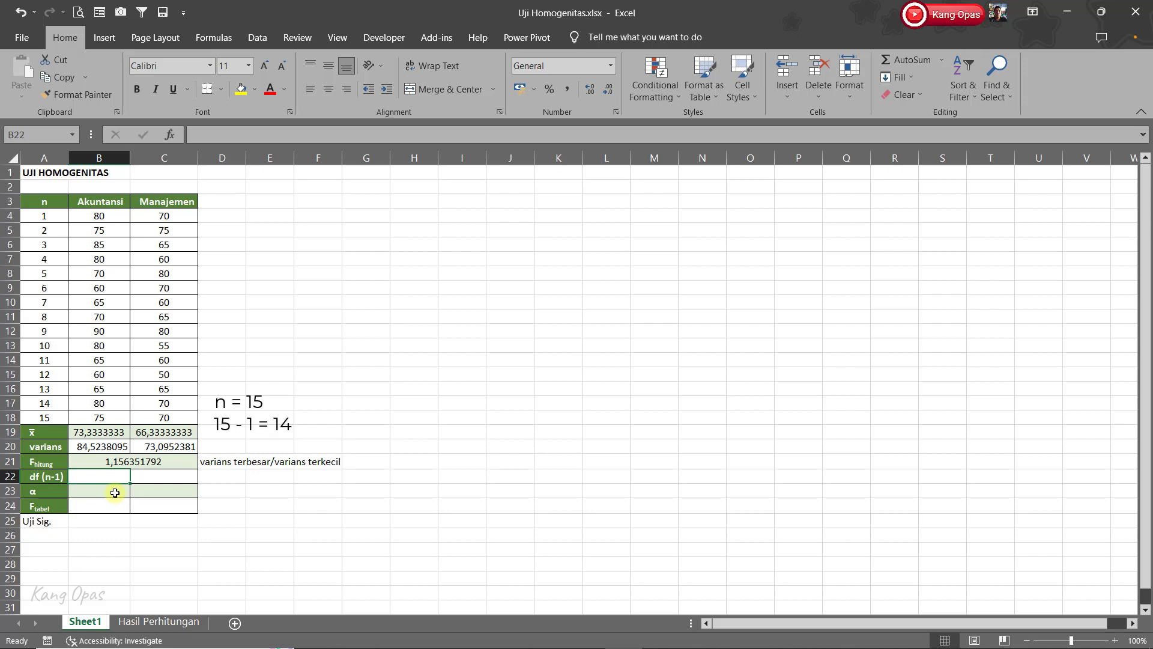
Step: Enter 14 as df (n-1) for both Akuntansi and Manajemen, and set α to 0,05
{"action": "type", "text": "14"}
{"action": "key", "text": "Tab"}
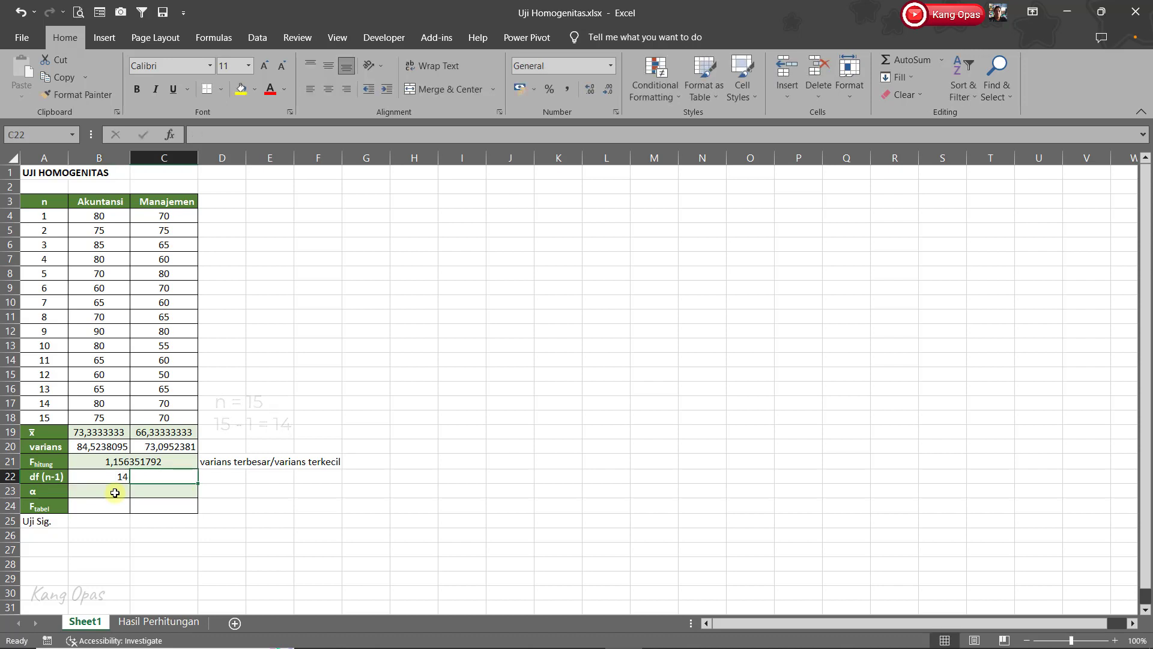
{"action": "type", "text": "14"}
{"action": "key", "text": "Return"}
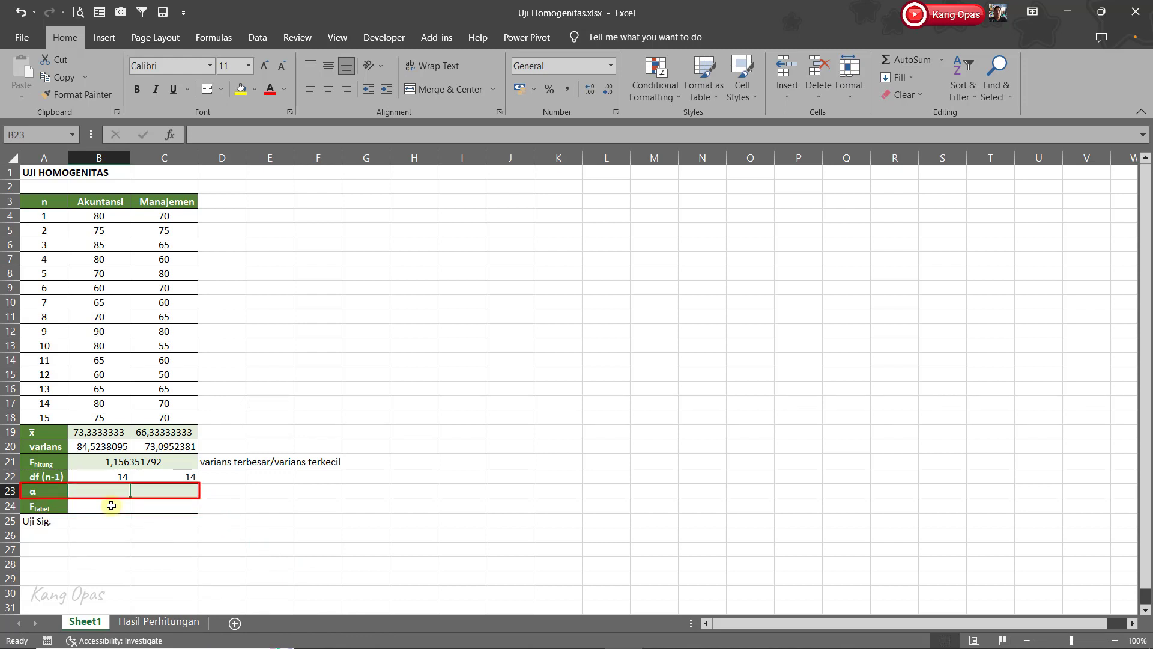
{"action": "type", "text": "0,05"}
{"action": "key", "text": "Return"}
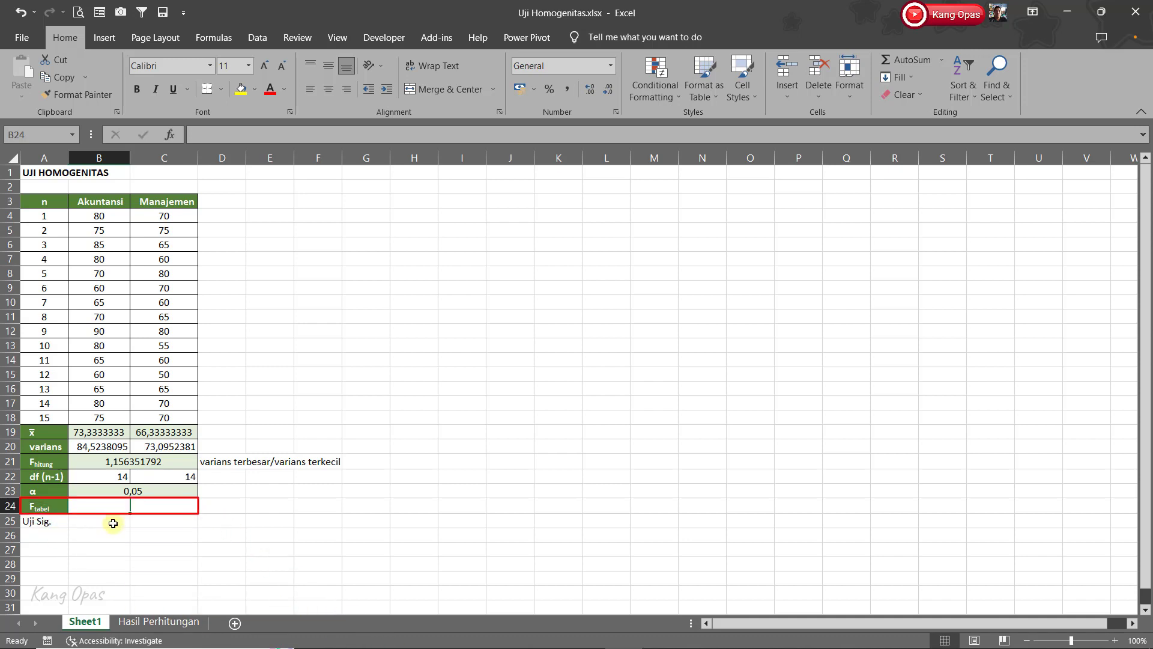
Step: Calculate F tabel in B24 from α and the two degrees of freedom with =FINV(B23;B22;C22)
{"action": "type", "text": "="}
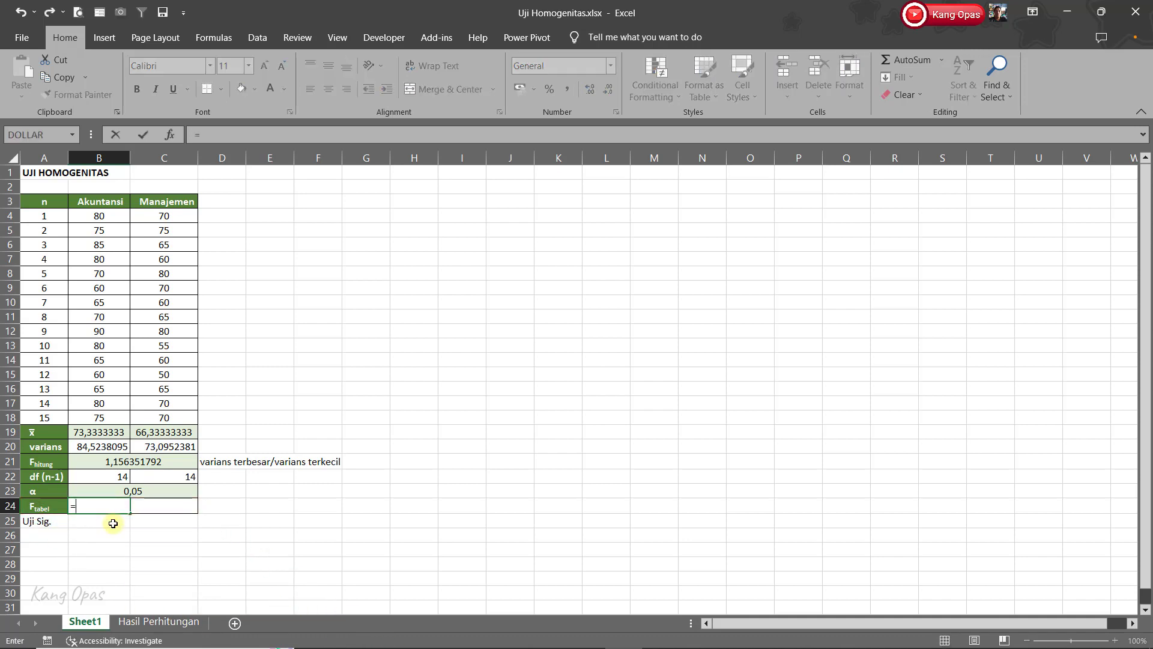
{"action": "type", "text": "finv"}
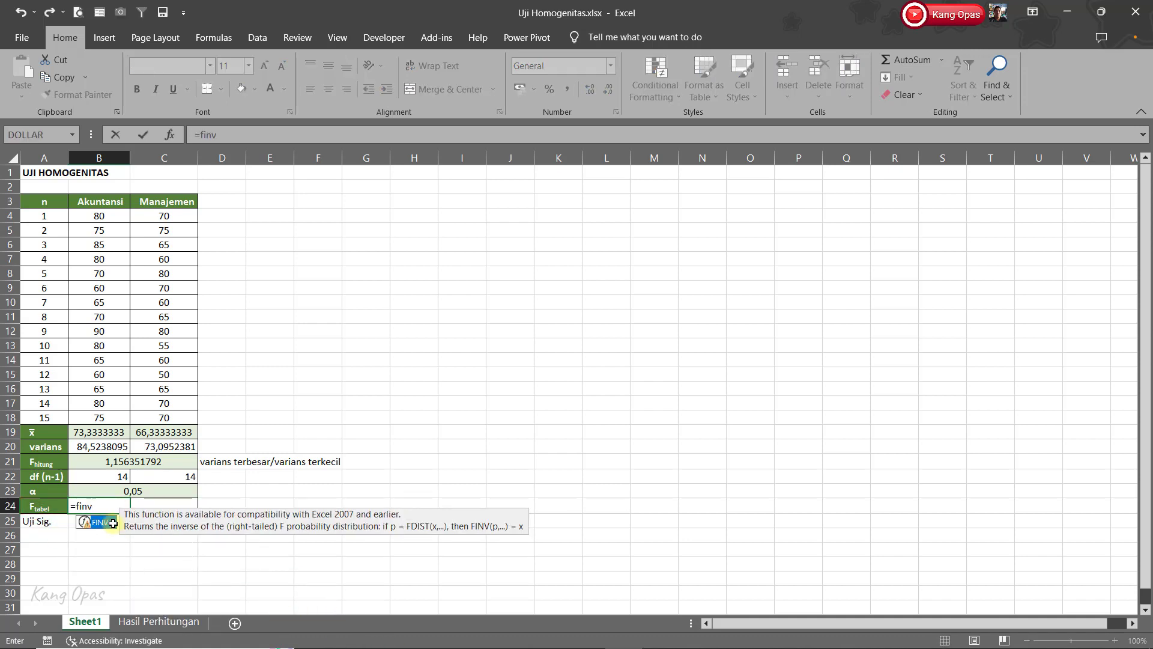
{"action": "double_click", "coordinate": [113, 523]}
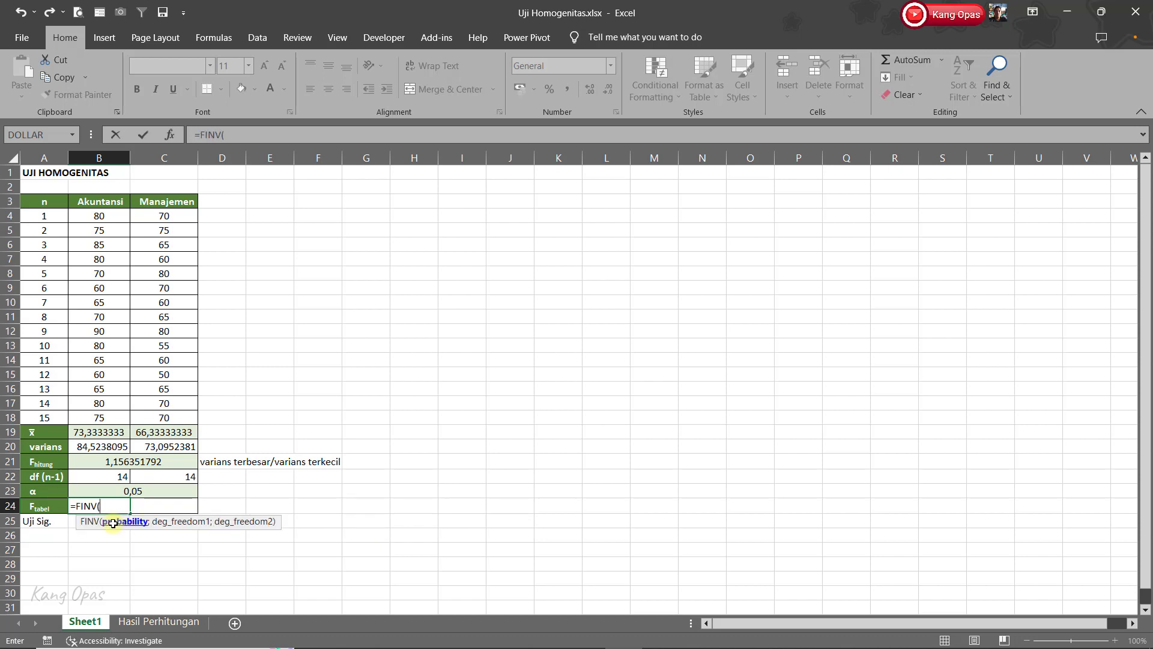
{"action": "left_click", "coordinate": [113, 492]}
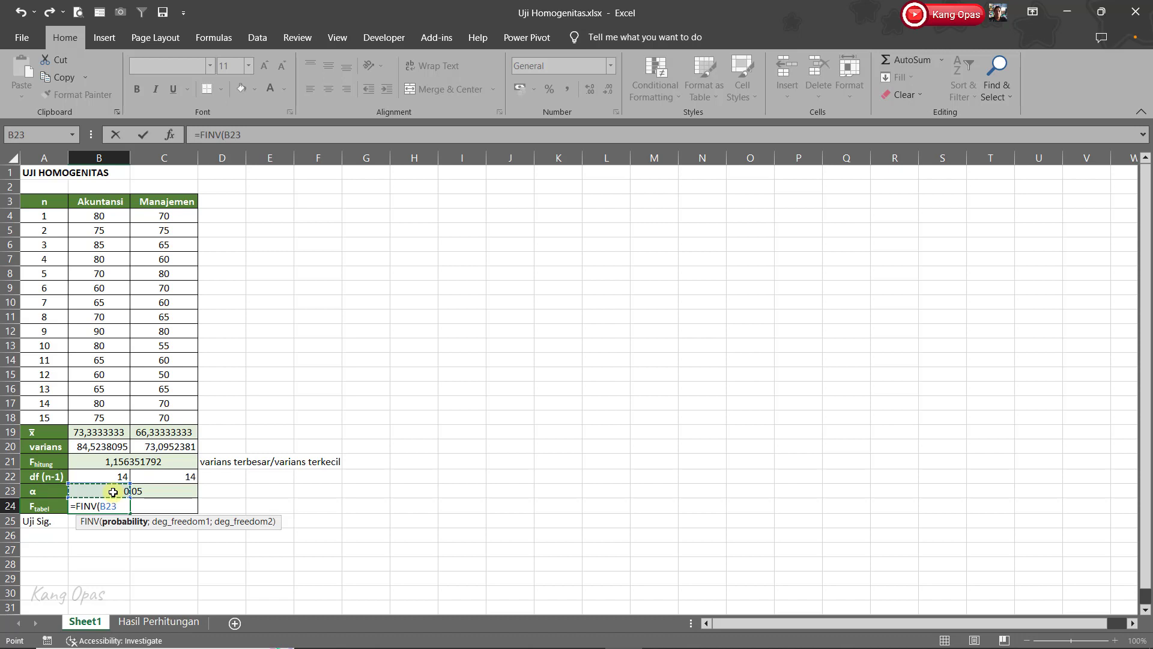
{"action": "type", "text": ";"}
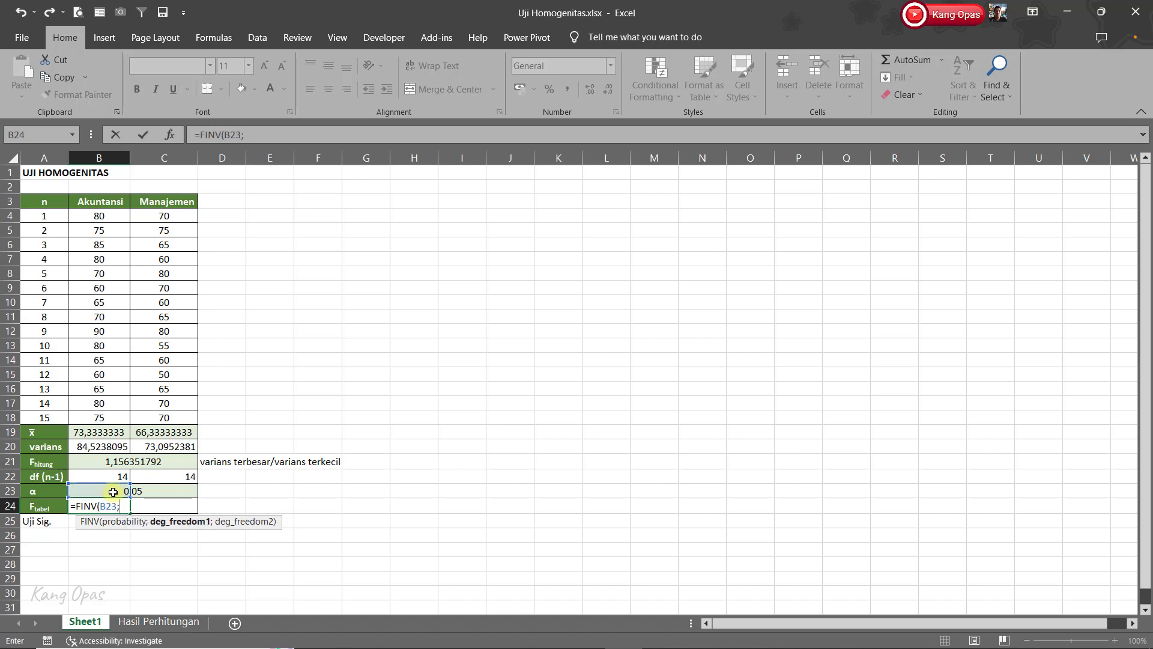
{"action": "left_click", "coordinate": [108, 477]}
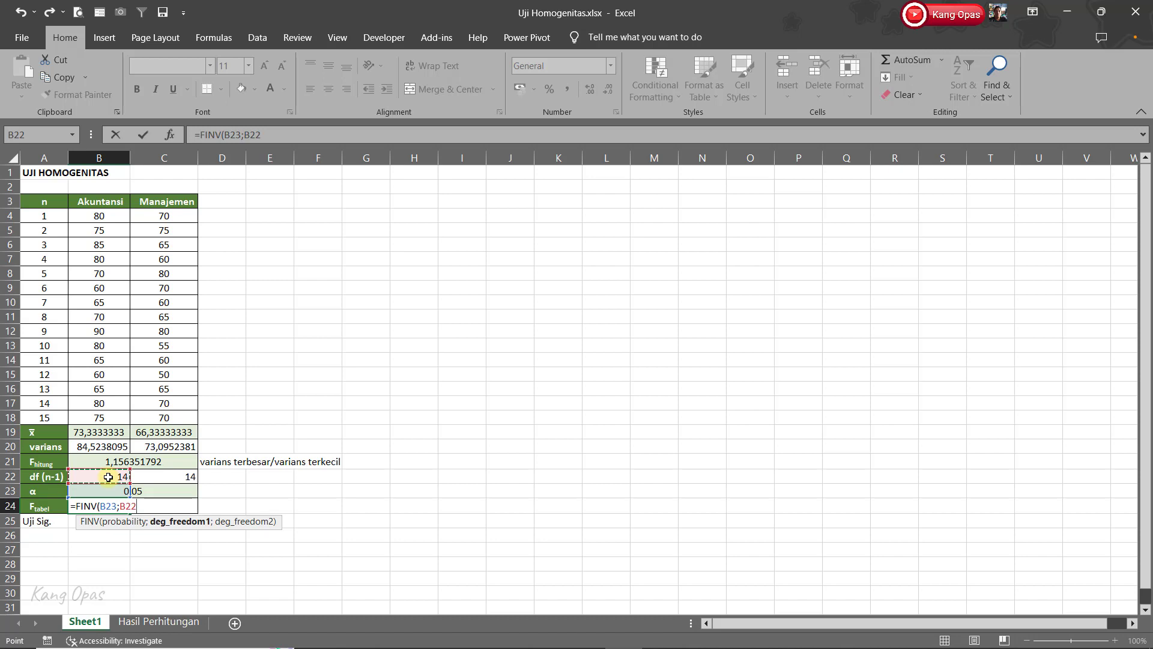
{"action": "type", "text": ";"}
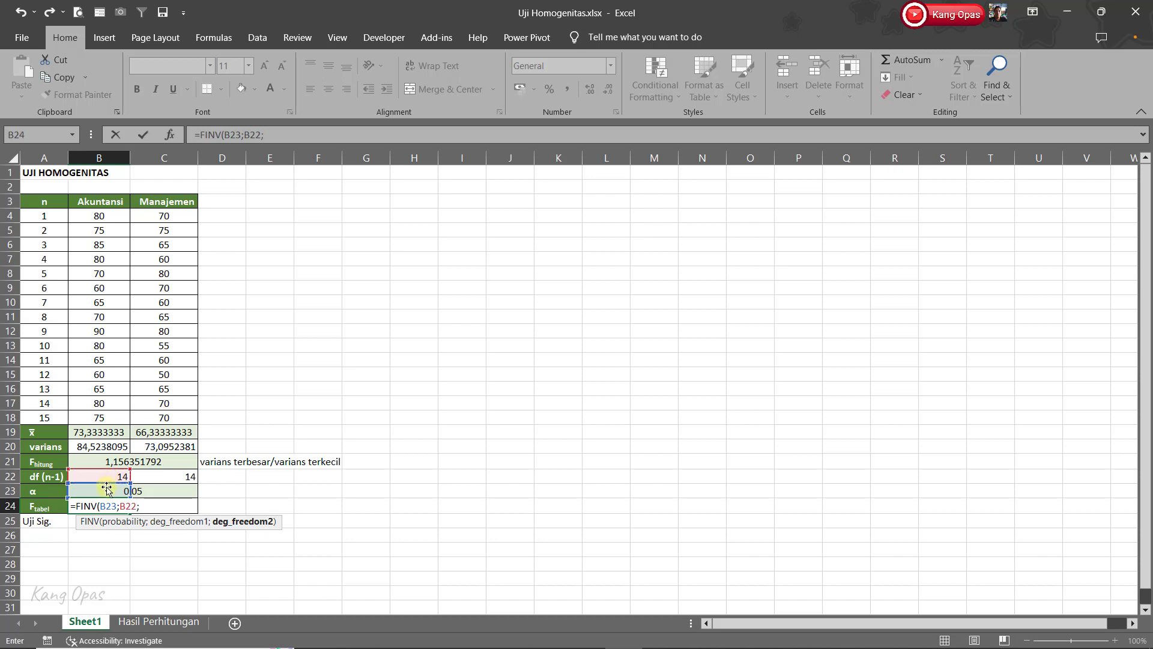
{"action": "left_click", "coordinate": [159, 478]}
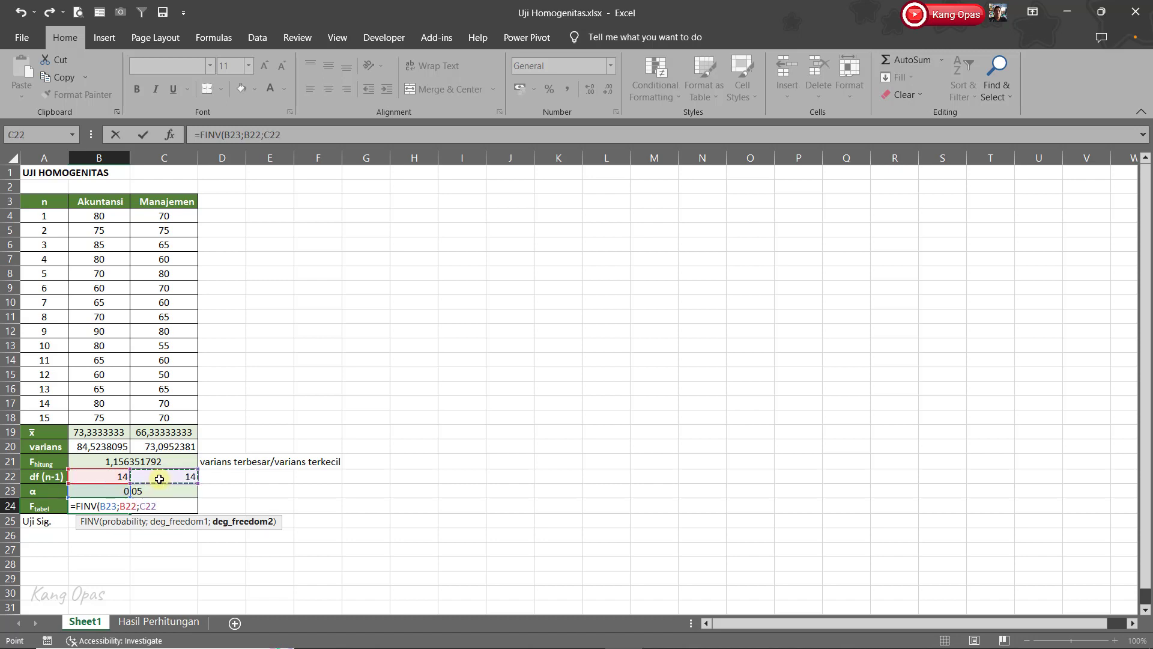
{"action": "type", "text": ")"}
{"action": "key", "text": "Return"}
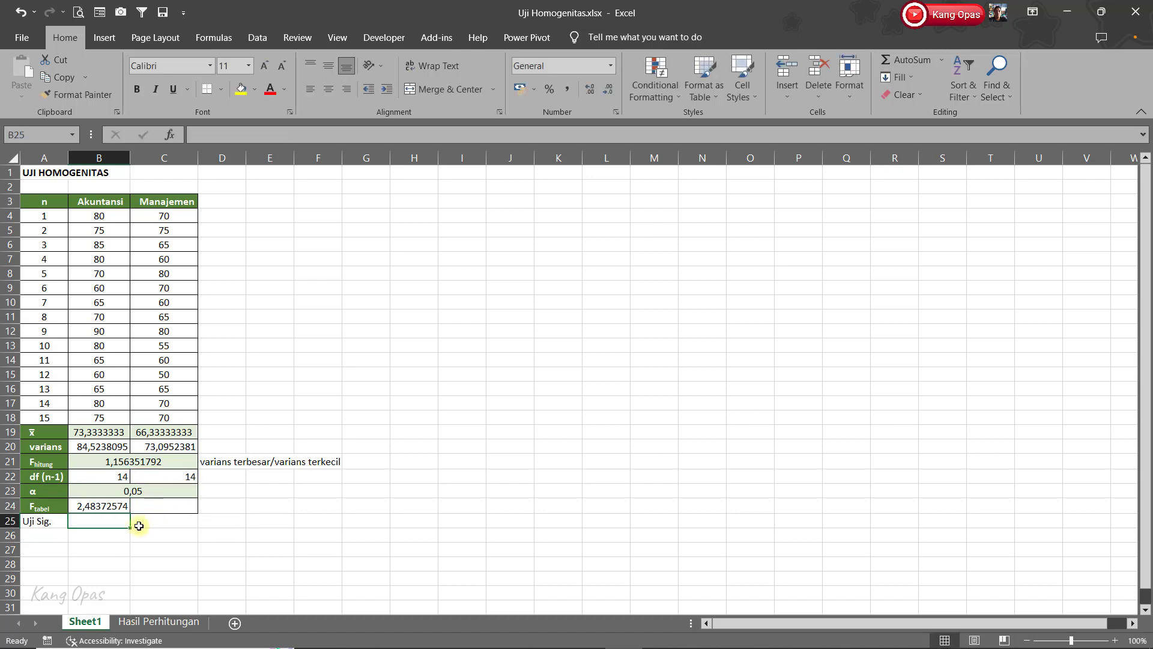
Step: Reduce the F tabel value in B24 to three decimal places
{"action": "key", "text": "Up"}
{"action": "left_click", "coordinate": [607, 92]}
{"action": "left_click", "coordinate": [608, 91]}
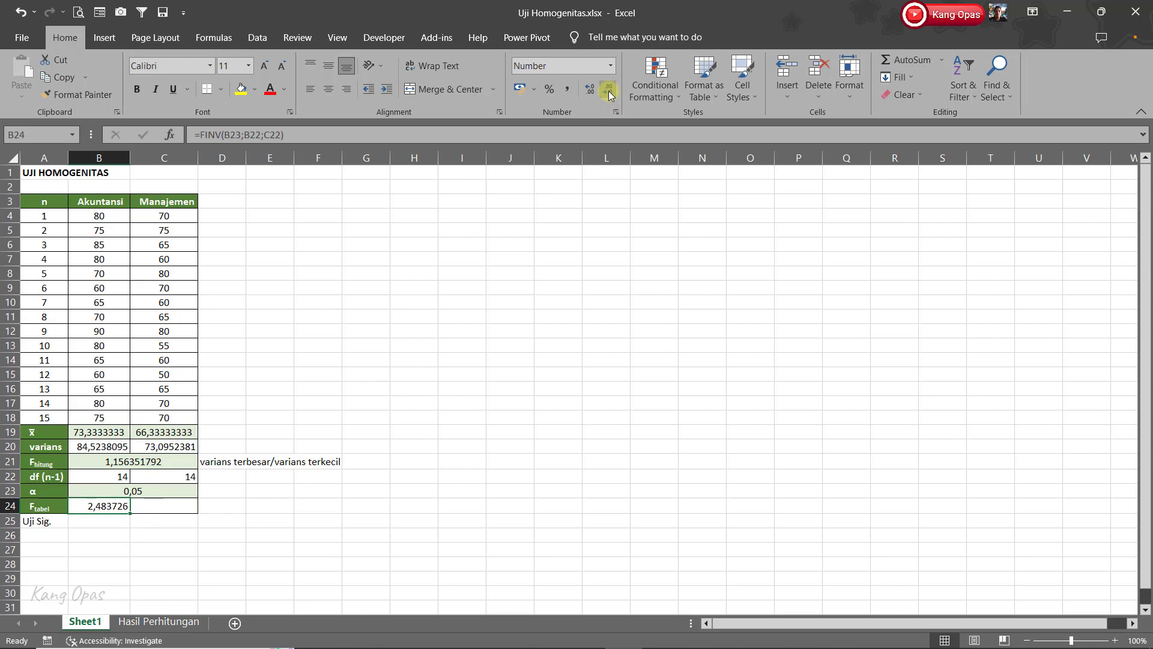
{"action": "left_click", "coordinate": [607, 91]}
{"action": "left_click", "coordinate": [608, 91]}
{"action": "left_click", "coordinate": [608, 92]}
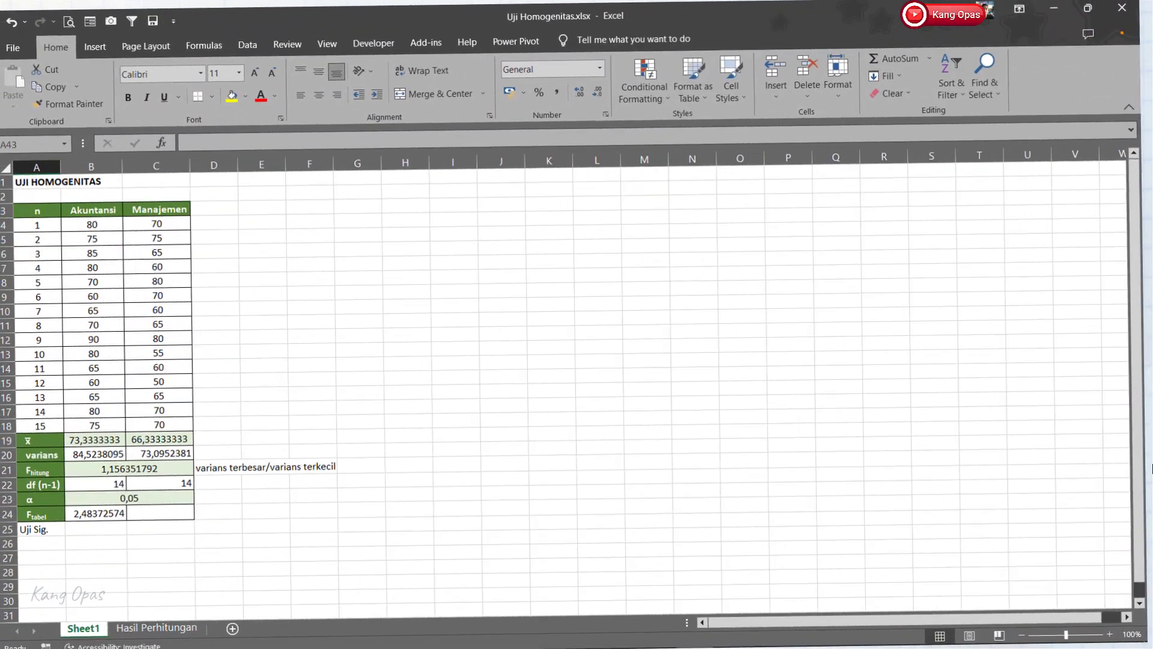
Step: Enter the Uji Sig. formula =IF(B21<B24;"Homogen";"Heterogen") in B25
{"action": "left_click", "coordinate": [95, 528]}
{"action": "type", "text": "=if"}
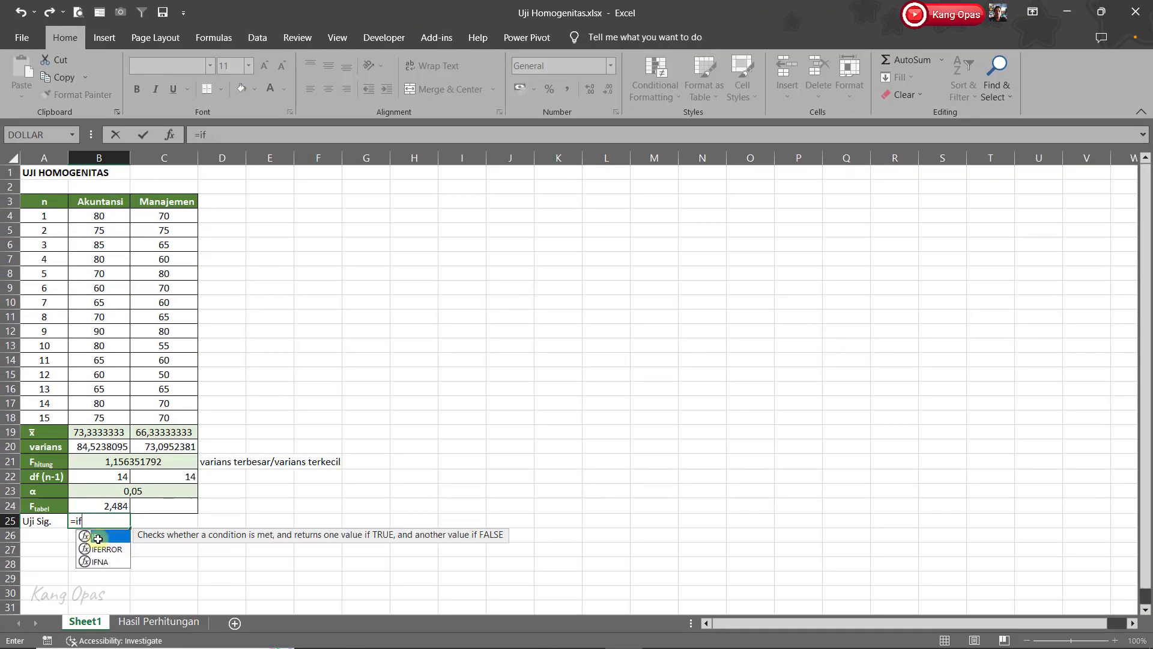
{"action": "key", "text": "Tab"}
{"action": "left_click", "coordinate": [95, 462]}
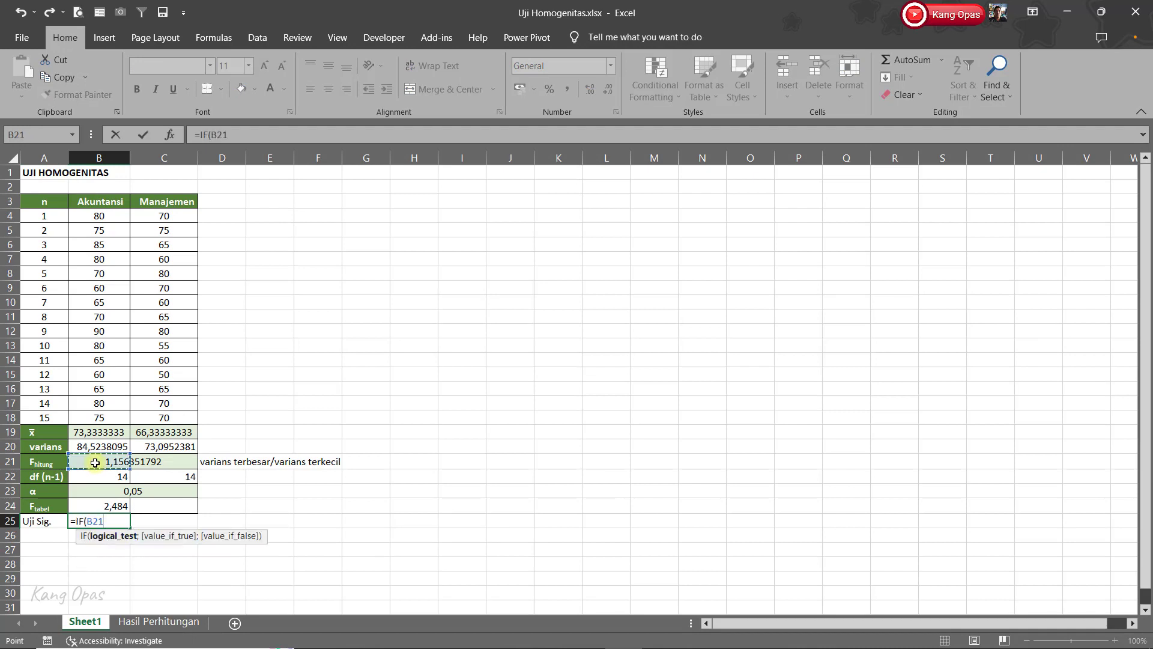
{"action": "type", "text": "<"}
{"action": "left_click", "coordinate": [95, 508]}
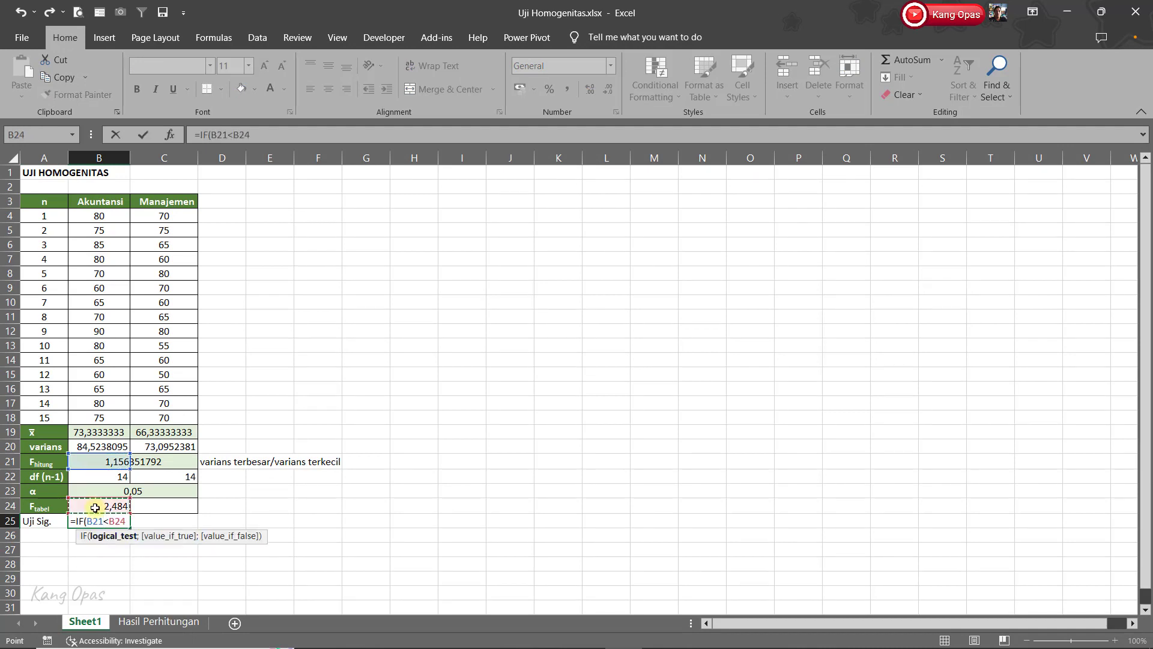
{"action": "type", "text": ";\"H"}
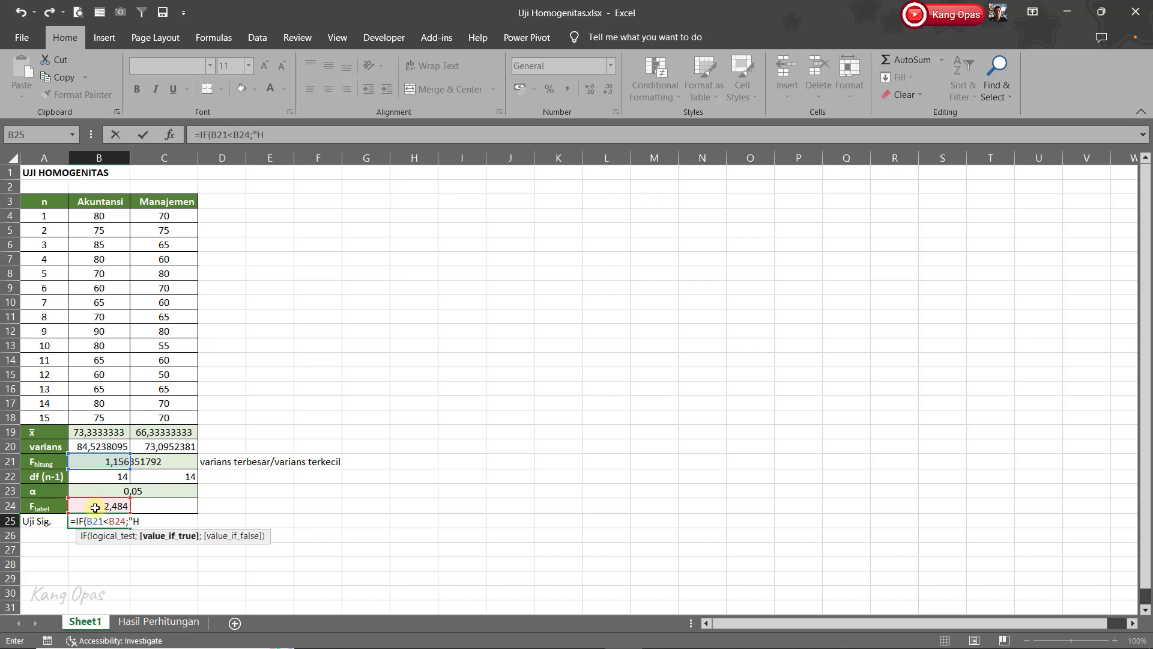
{"action": "type", "text": "omogen\";\"Hetero"}
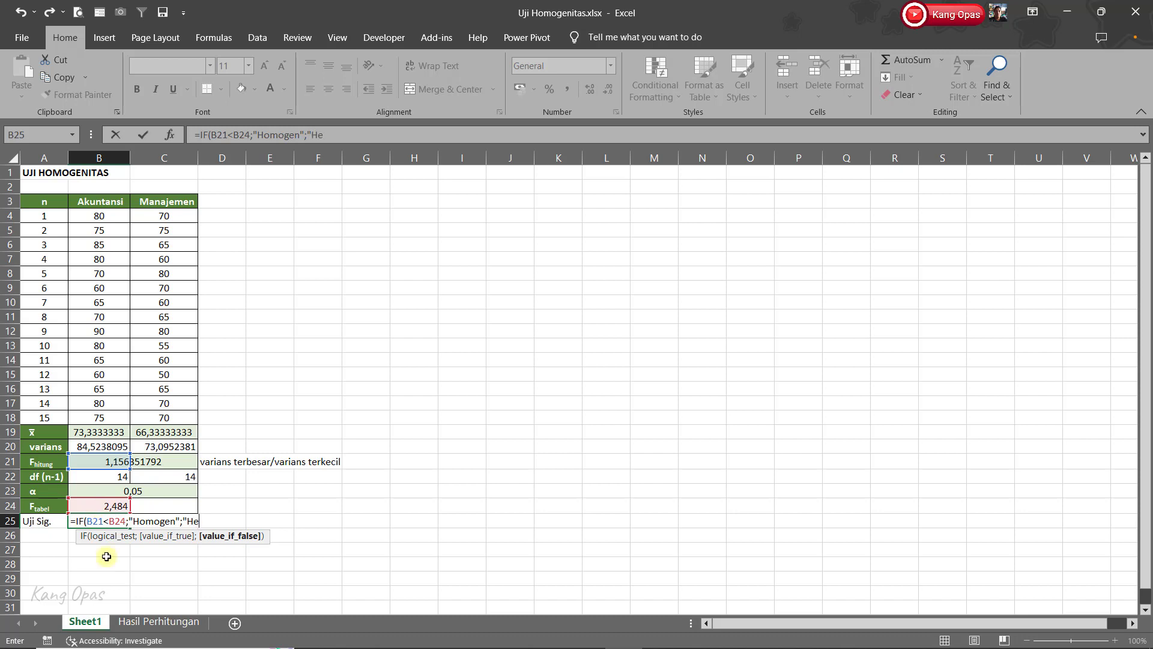
{"action": "type", "text": "gen\")"}
{"action": "key", "text": "Return"}
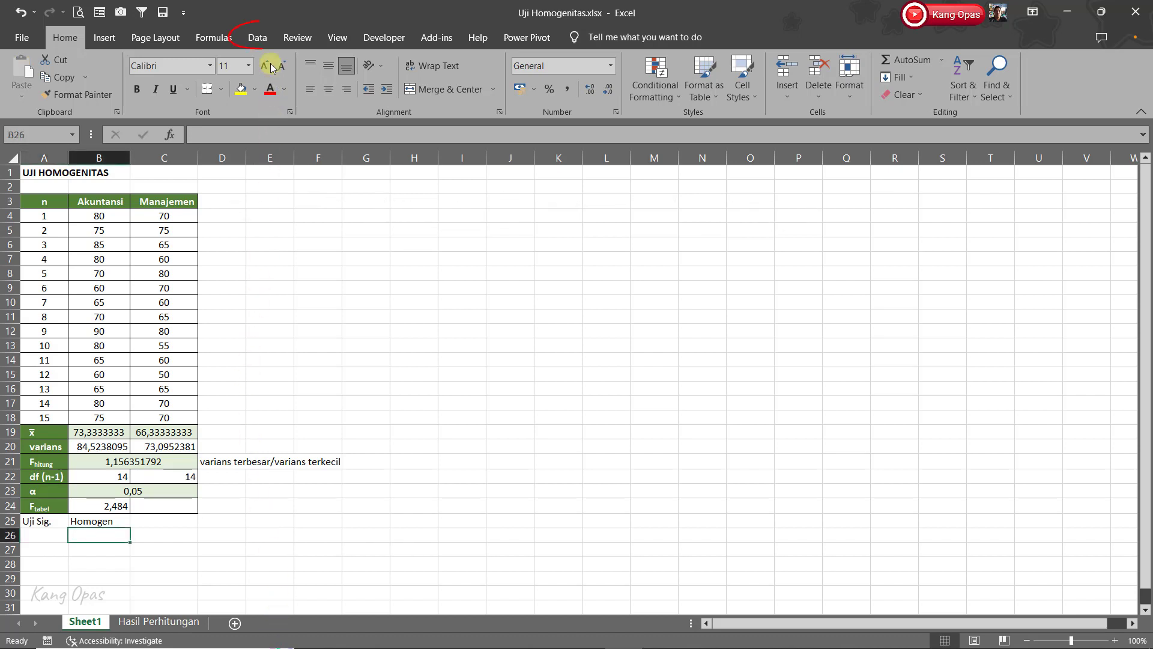
Step: Open the F-Test Two-Sample for Variances tool from the data analysis tools
{"action": "left_click", "coordinate": [259, 38]}
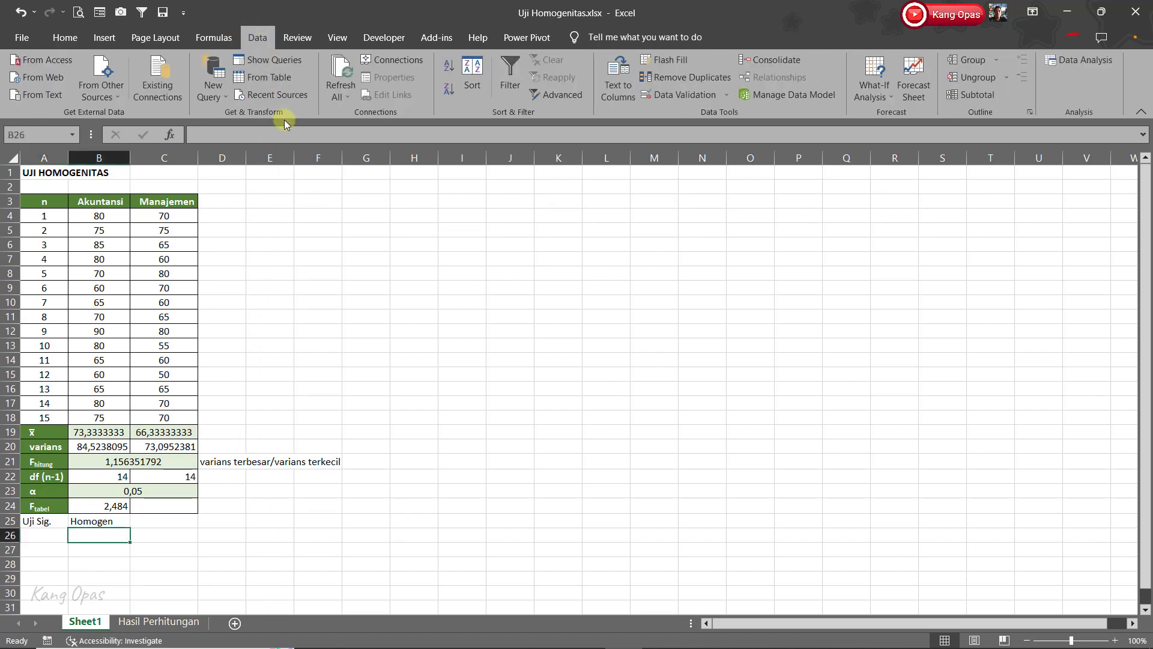
{"action": "left_click", "coordinate": [1082, 61]}
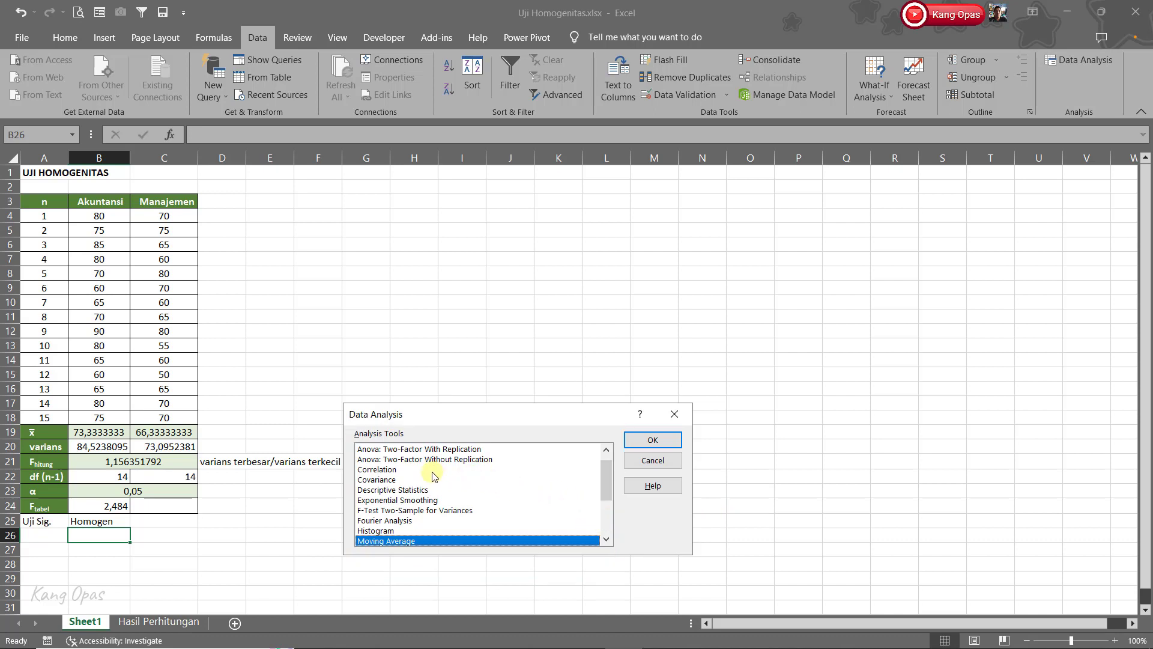
{"action": "left_click", "coordinate": [408, 511]}
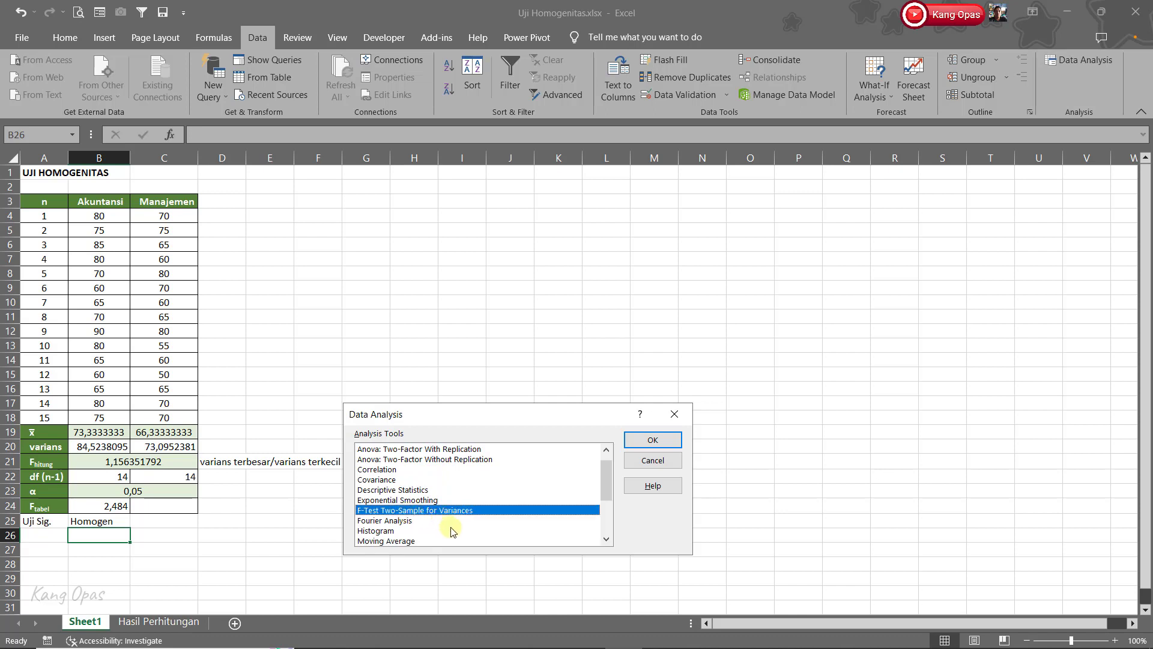
{"action": "left_click", "coordinate": [653, 441]}
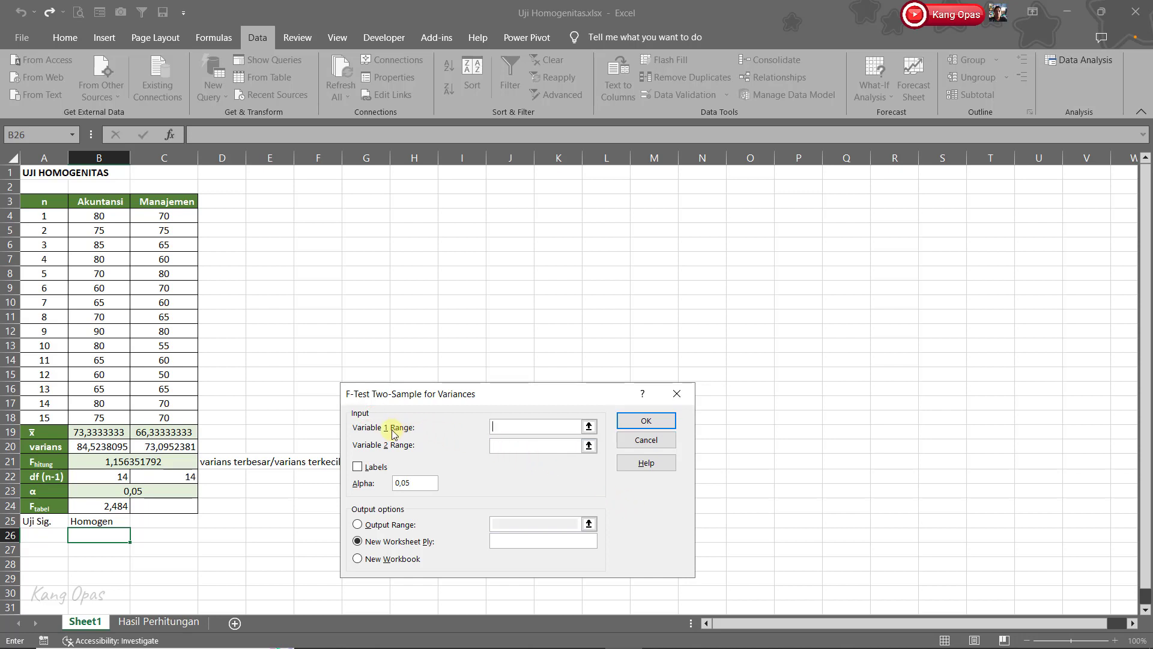
Step: Set the F-Test's Variable 1 range to the Akuntansi column including its header, $B$3:$B$18
{"action": "left_click", "coordinate": [589, 427]}
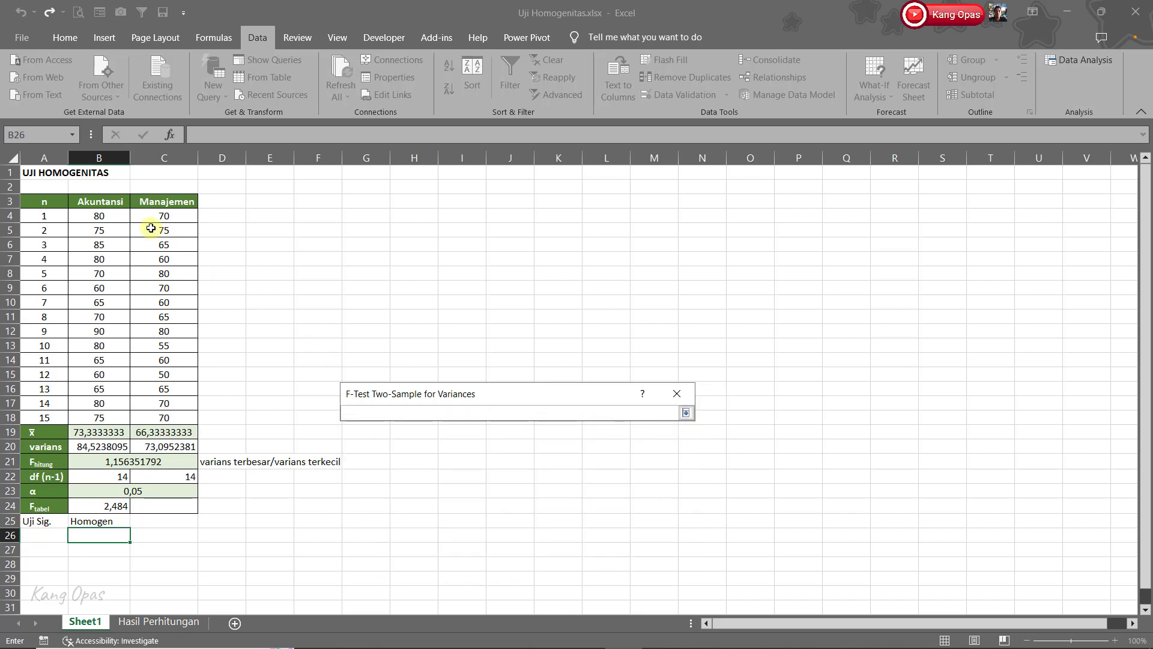
{"action": "left_click_drag", "start_coordinate": [107, 203], "coordinate": [109, 416]}
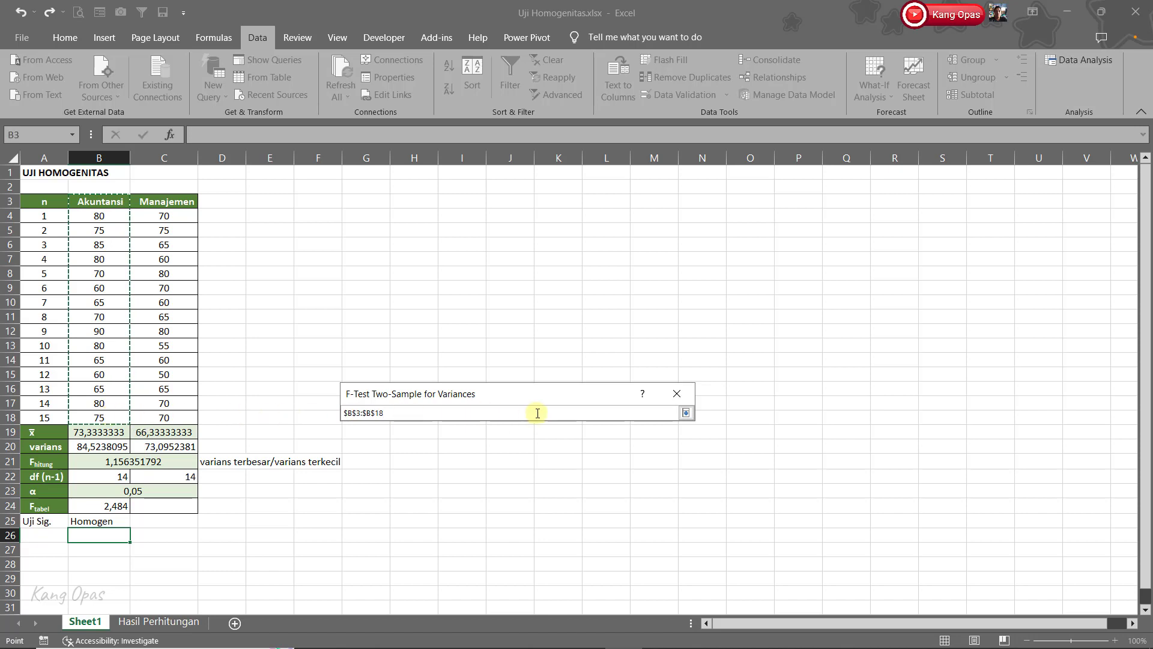
{"action": "left_click", "coordinate": [686, 413]}
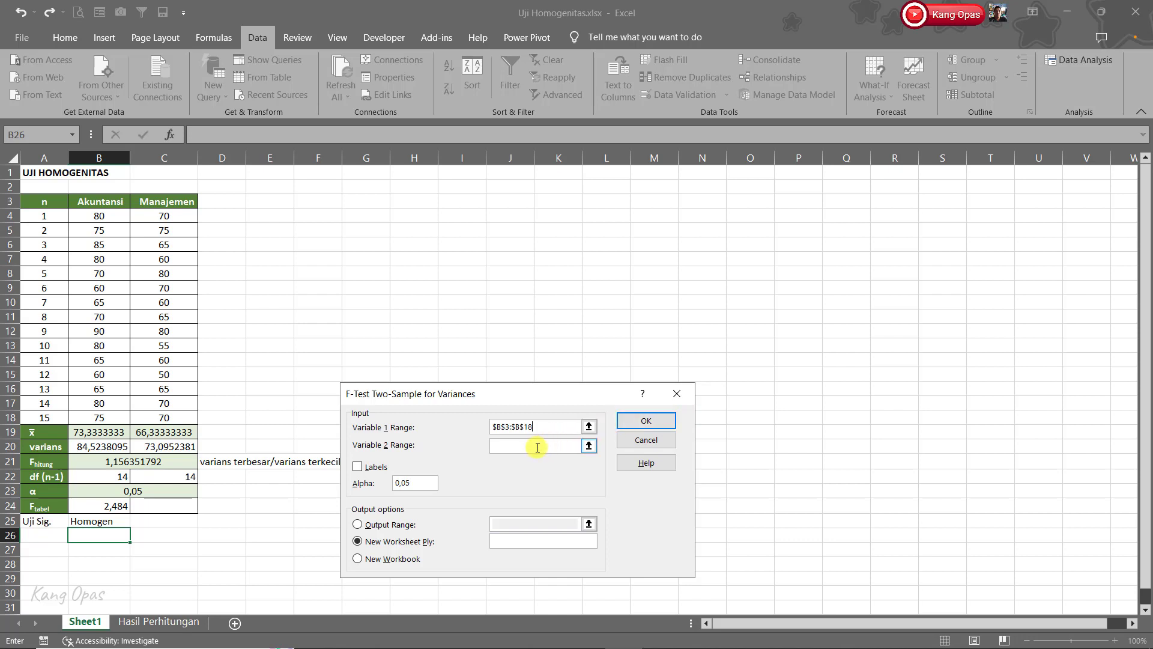
Step: Set the F-Test's Variable 2 range to the Manajemen column including its header, $C$3:$C$18, and enable Labels
{"action": "left_click", "coordinate": [594, 447]}
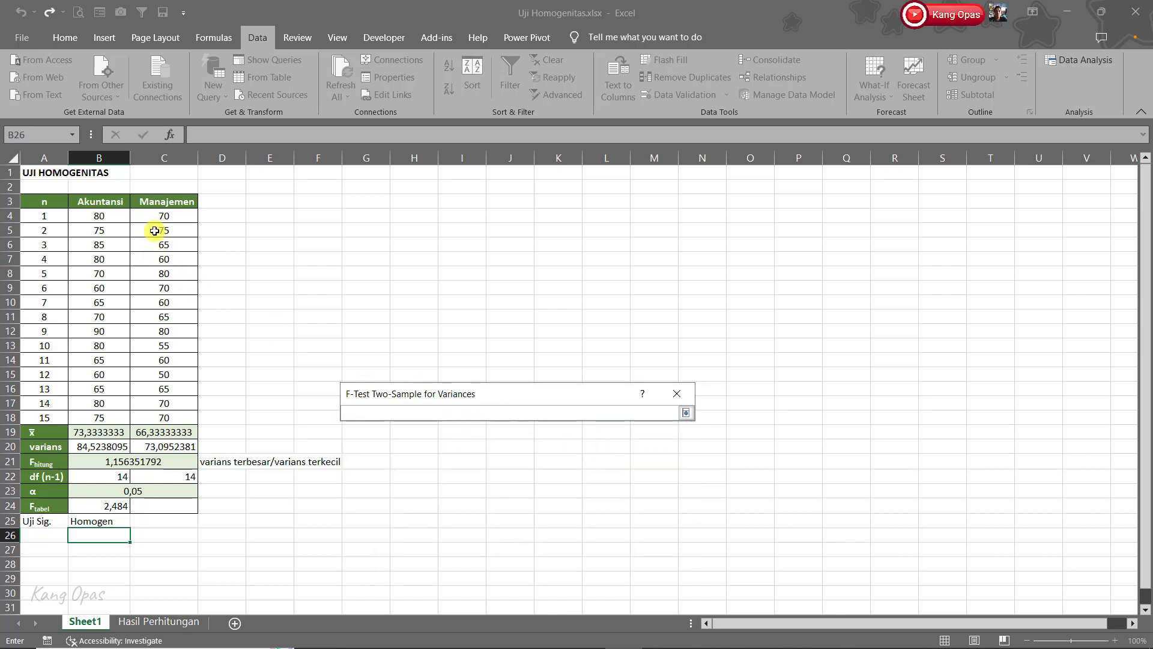
{"action": "left_click_drag", "start_coordinate": [157, 201], "coordinate": [181, 417]}
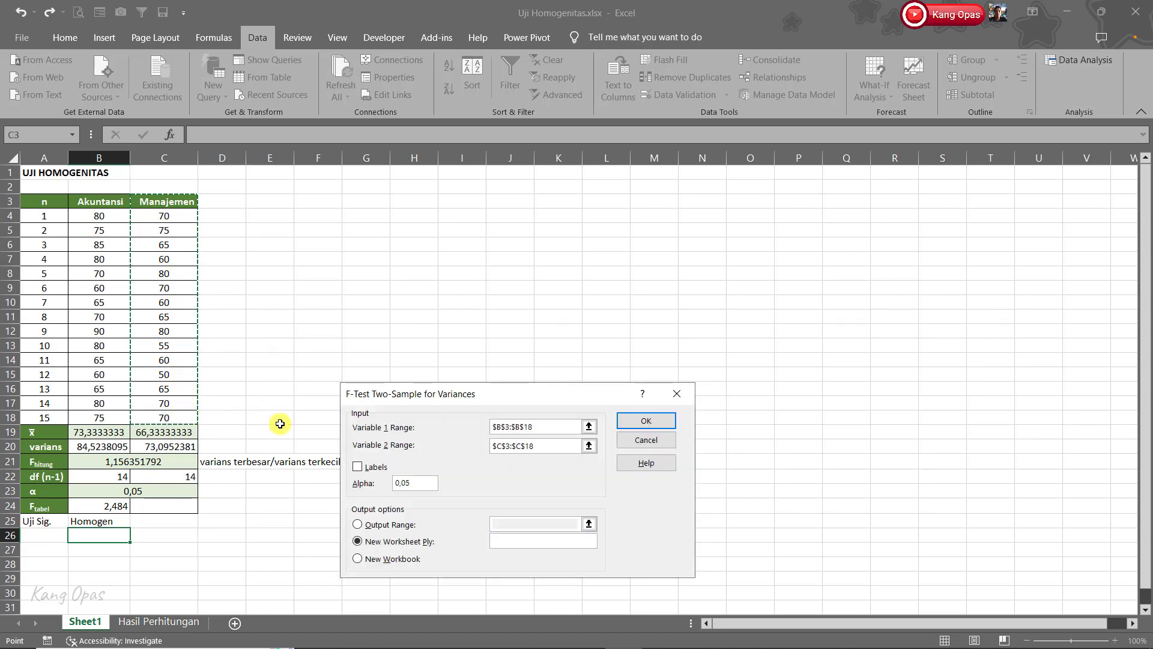
{"action": "left_click", "coordinate": [357, 467]}
{"action": "left_click", "coordinate": [357, 468]}
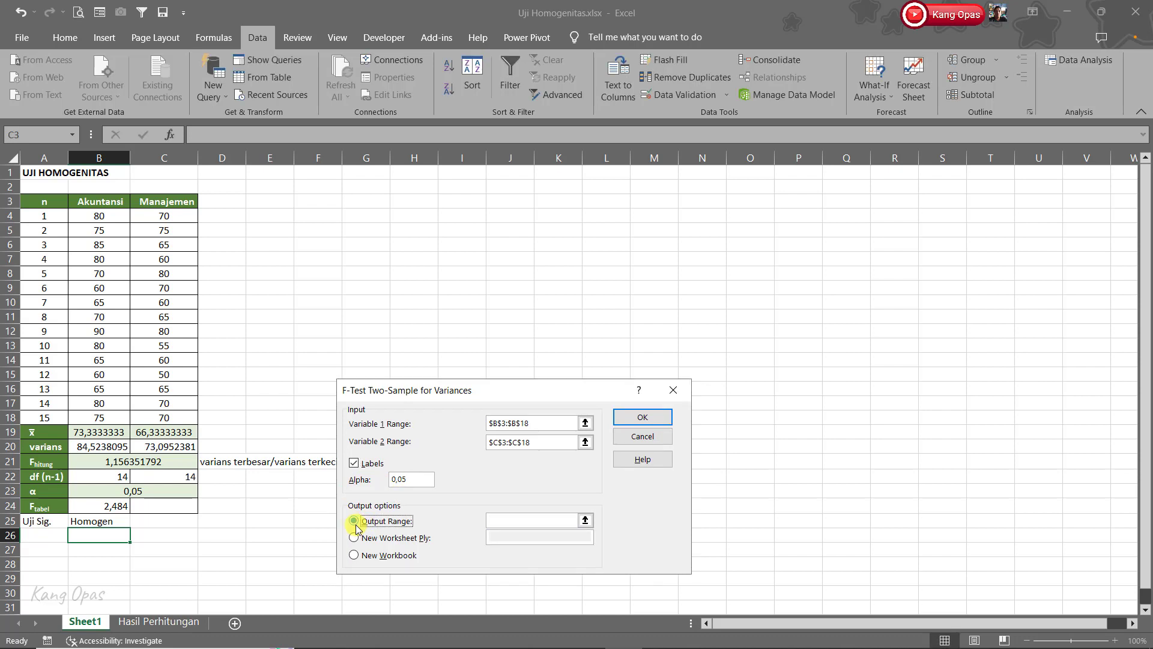
Step: Set the F-Test's output range to $E$3 on the current sheet and run the test
{"action": "left_click", "coordinate": [355, 523]}
{"action": "left_click", "coordinate": [585, 520]}
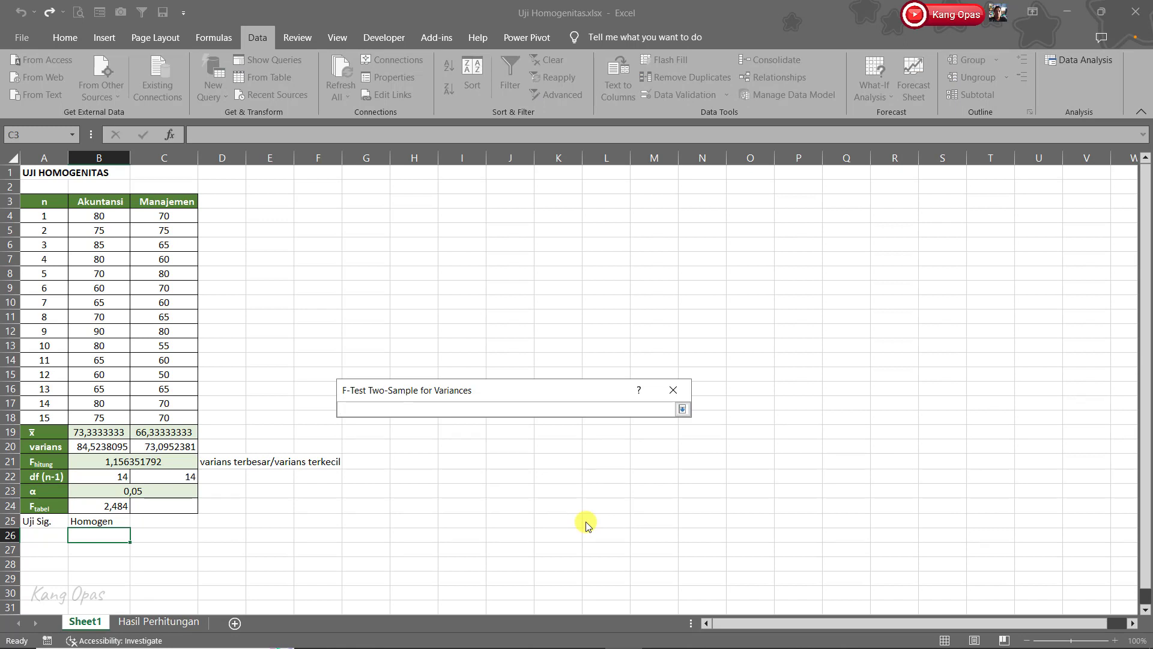
{"action": "left_click", "coordinate": [280, 202]}
{"action": "key", "text": "Return"}
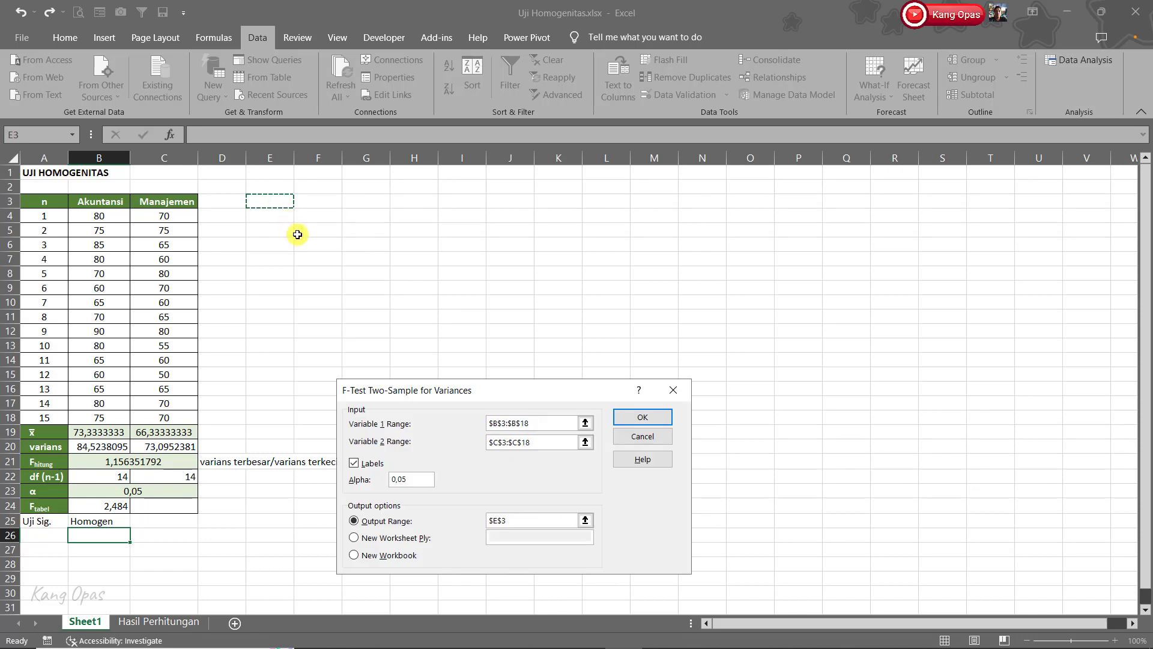
{"action": "left_click", "coordinate": [660, 414]}
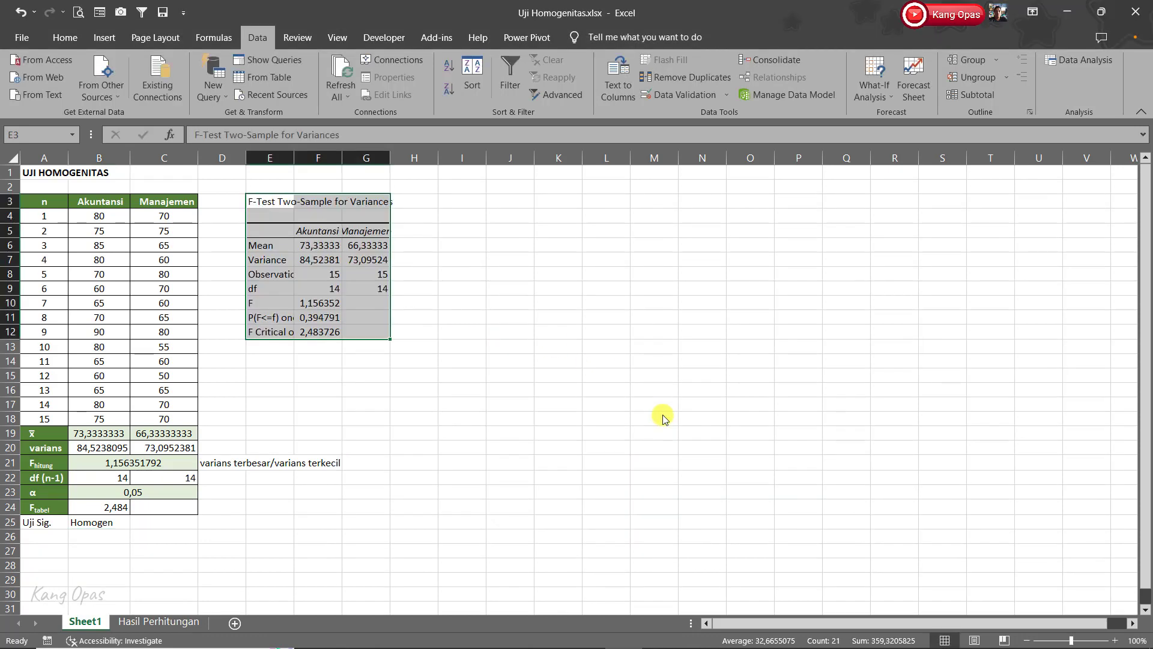
Step: Autofit the widths of columns E, F and G to the F-Test output
{"action": "double_click", "coordinate": [295, 155]}
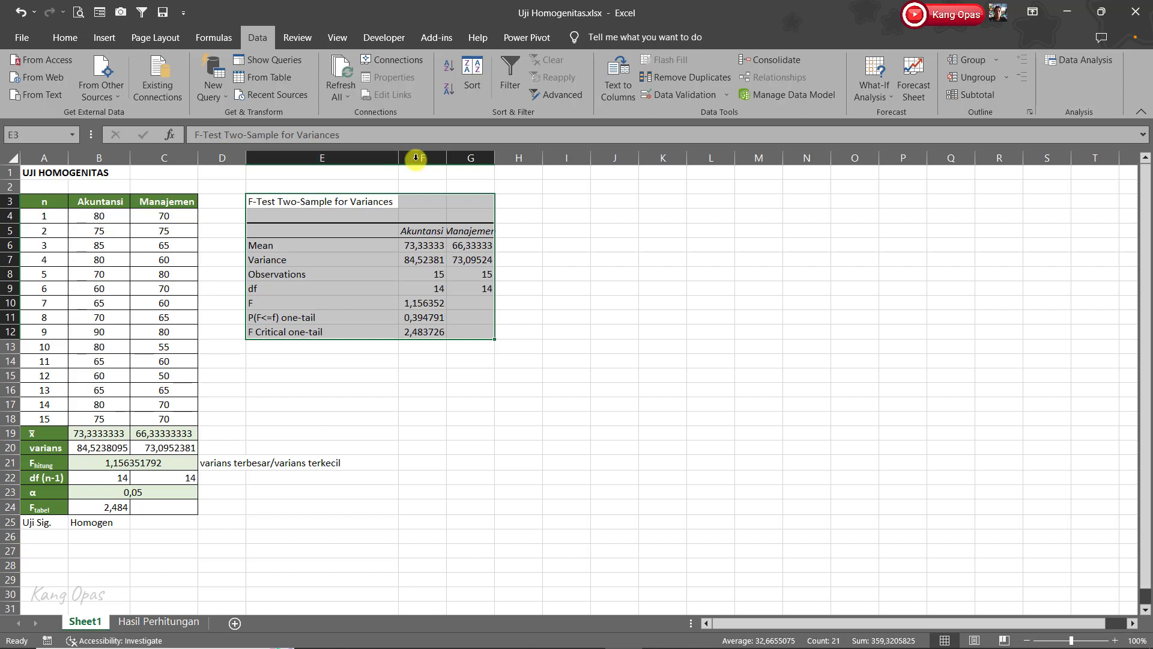
{"action": "double_click", "coordinate": [452, 161]}
{"action": "double_click", "coordinate": [511, 158]}
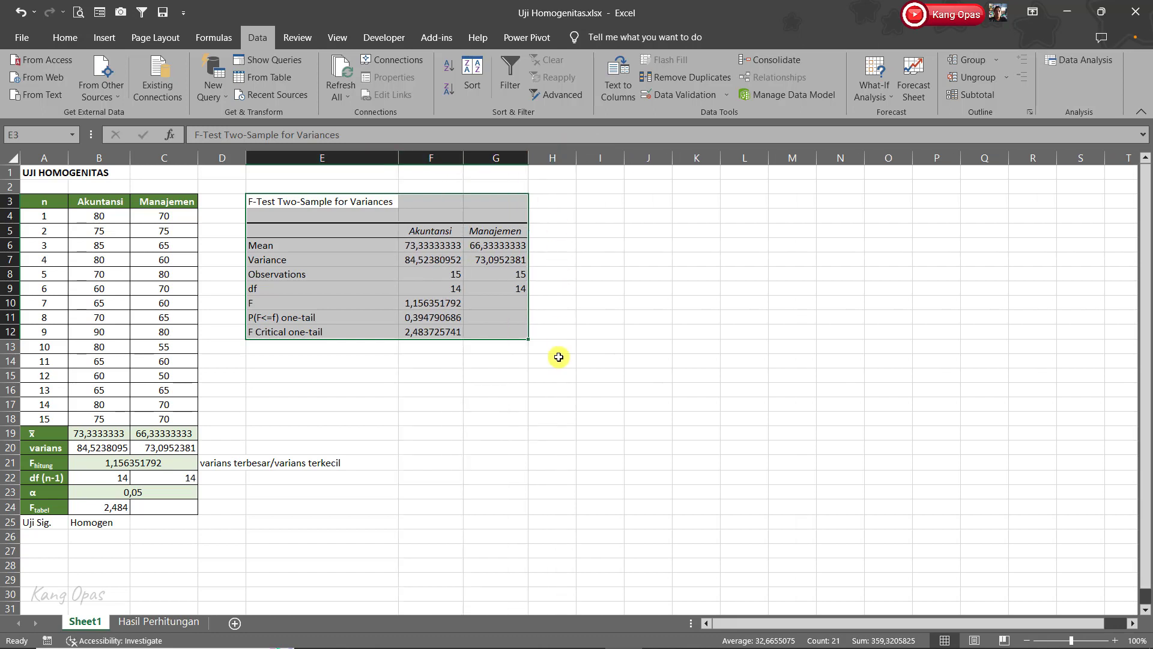
Step: Review the Mean, Variance, Observations, df and F rows of the F-Test output table
{"action": "left_click", "coordinate": [307, 246]}
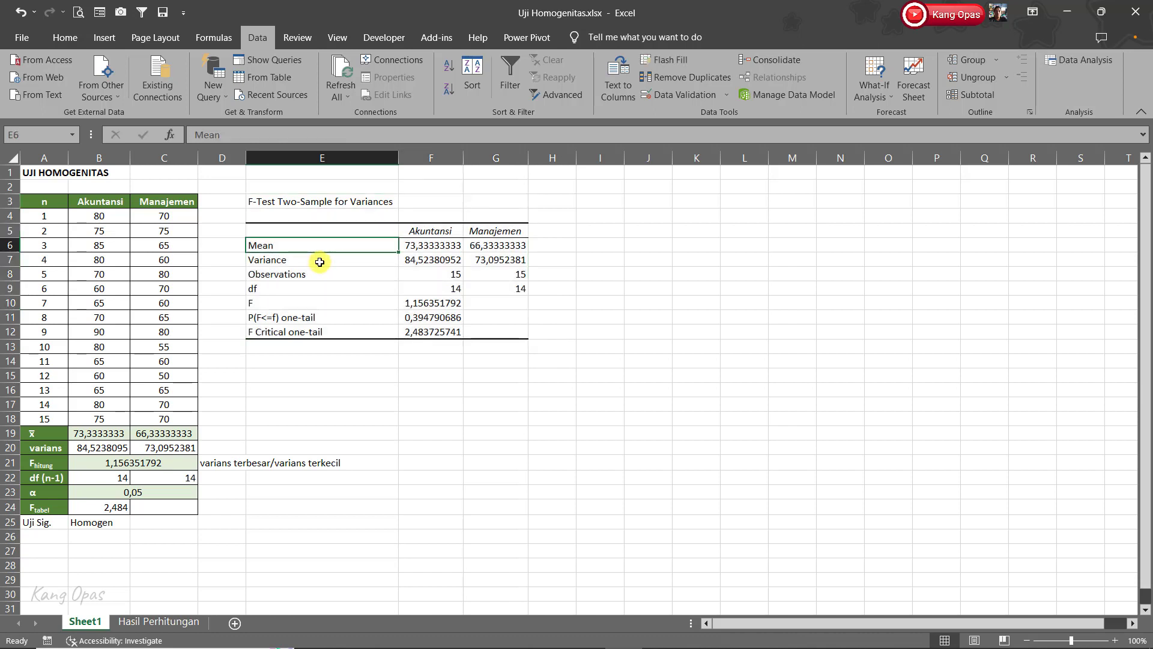
{"action": "left_click", "coordinate": [320, 261]}
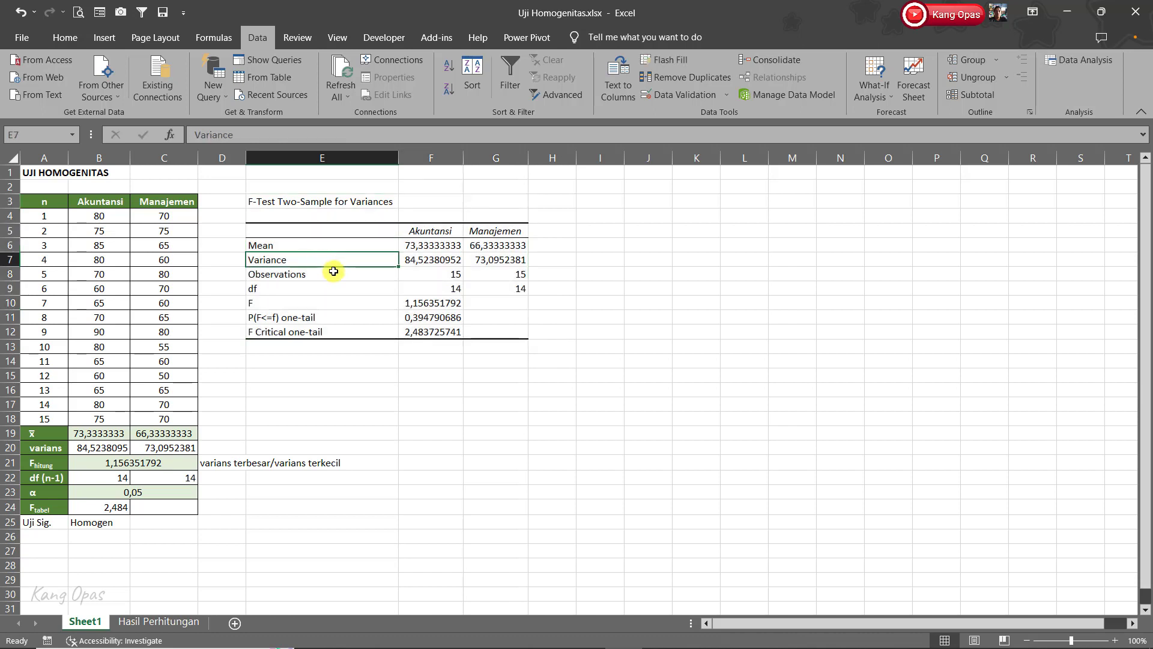
{"action": "left_click", "coordinate": [338, 277]}
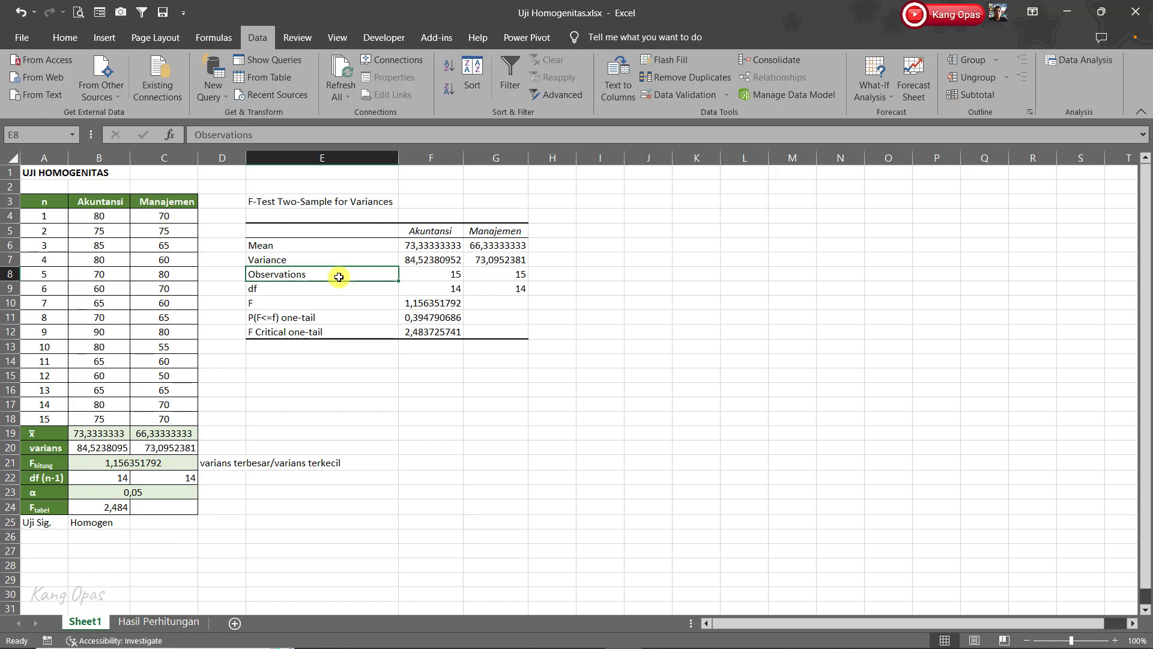
{"action": "left_click", "coordinate": [341, 292]}
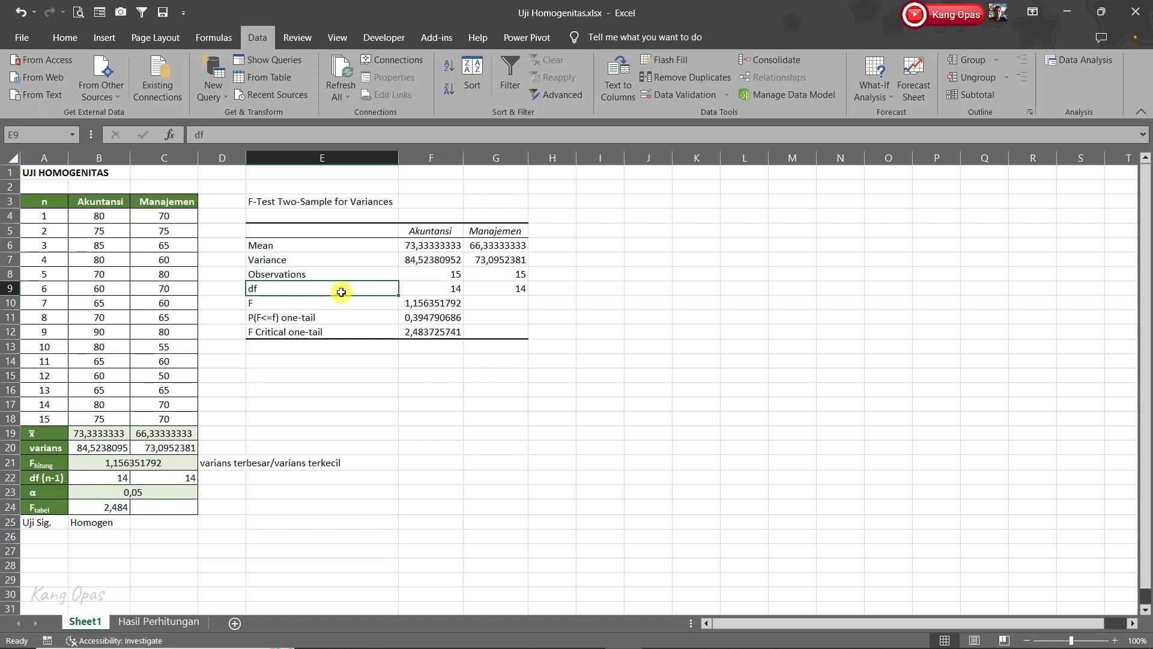
{"action": "left_click", "coordinate": [346, 304]}
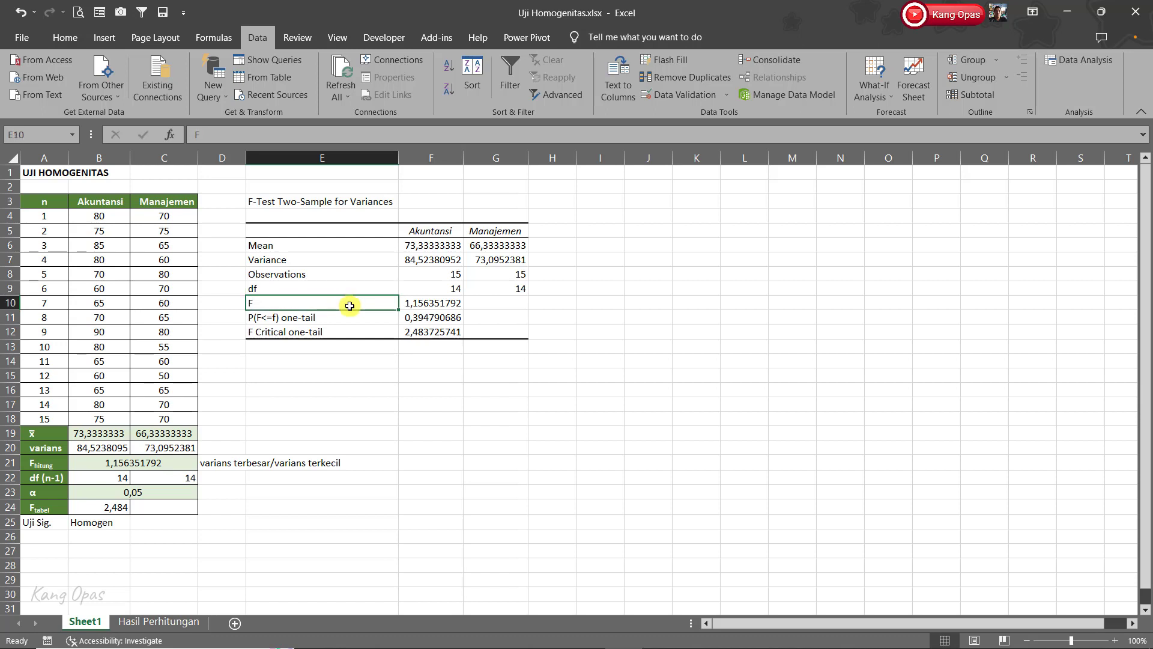
Step: Cross-check the F statistic by entering the variance ratio =F7/G7 in H10
{"action": "left_click", "coordinate": [553, 303]}
{"action": "type", "text": "="}
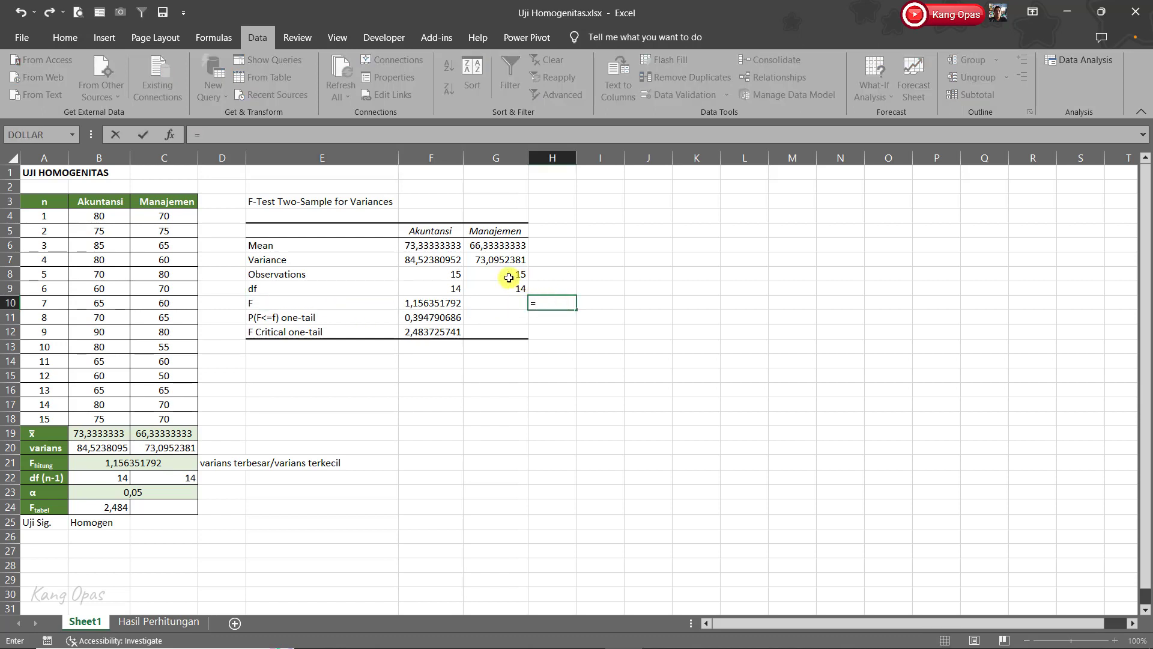
{"action": "left_click", "coordinate": [430, 260]}
{"action": "type", "text": "/"}
{"action": "left_click", "coordinate": [496, 259]}
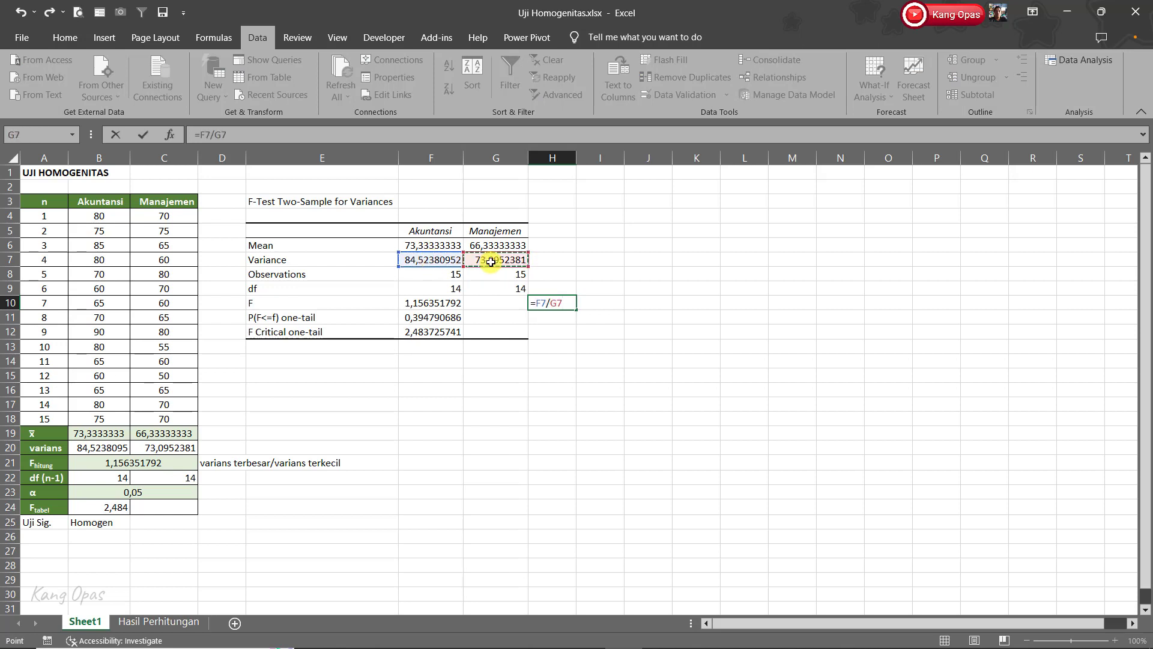
{"action": "key", "text": "Return"}
Step: Cross-check the one-tail P value by entering =FDIST(F10;F9;G9) in H11
{"action": "left_click", "coordinate": [324, 316]}
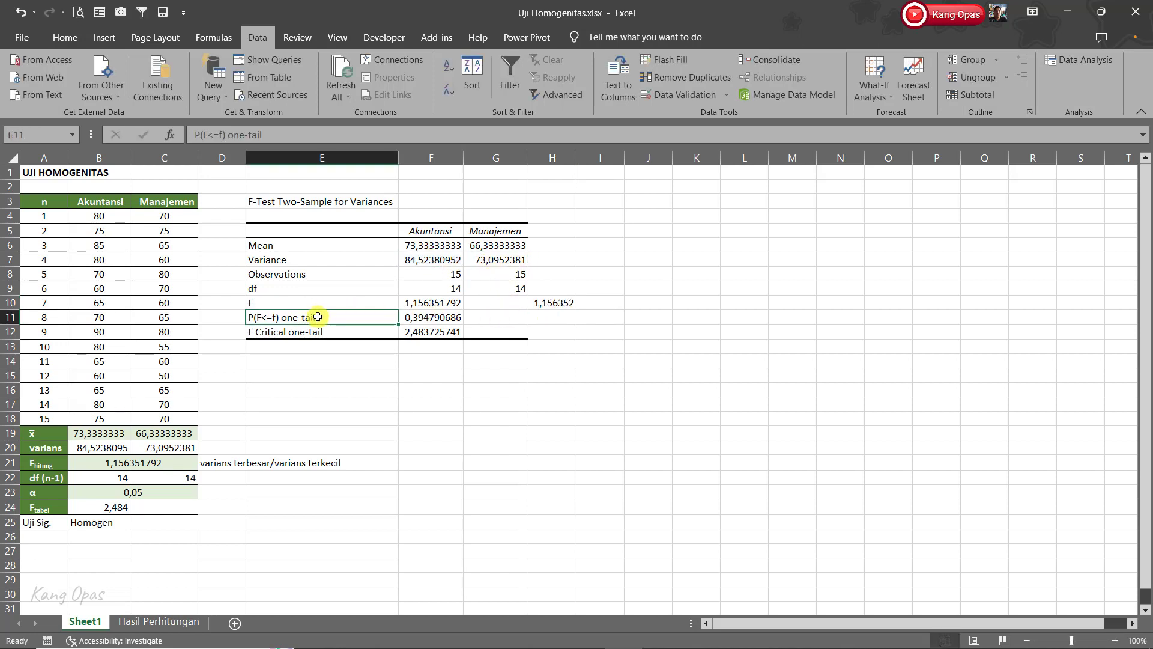
{"action": "left_click", "coordinate": [553, 319]}
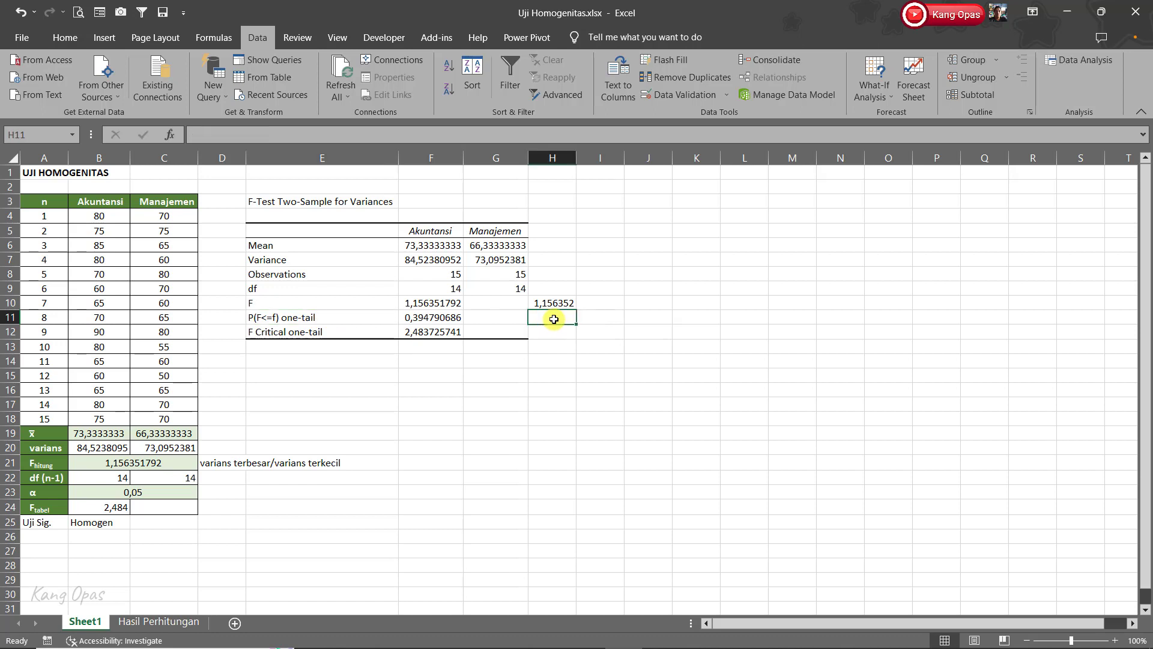
{"action": "type", "text": "="}
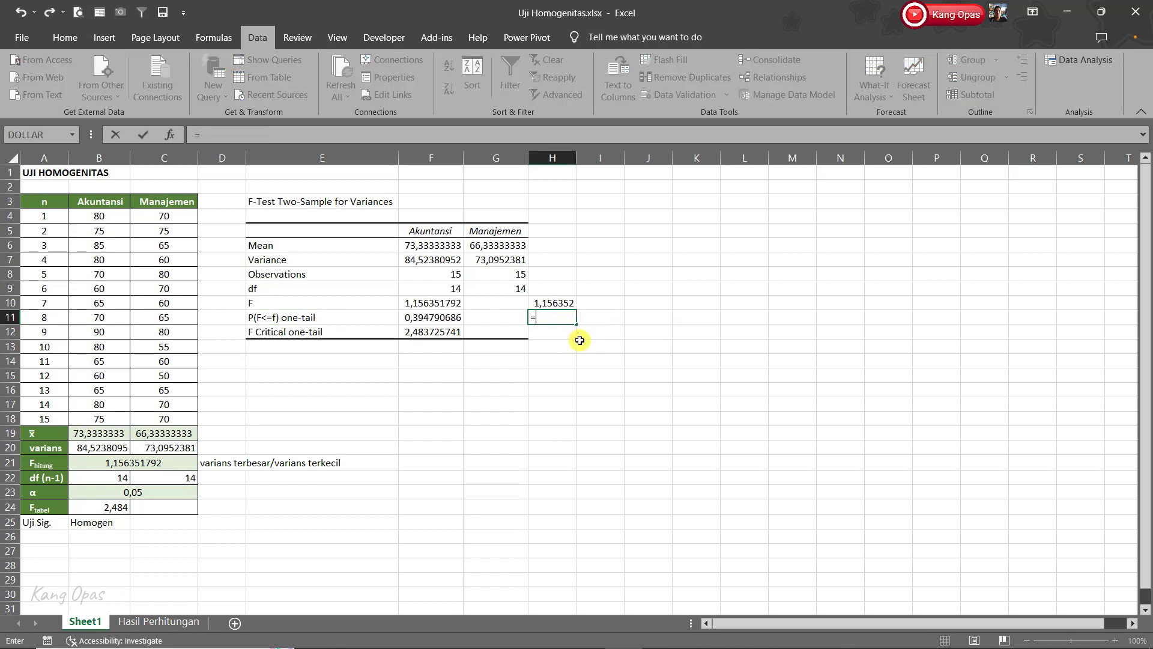
{"action": "type", "text": "FDIST("}
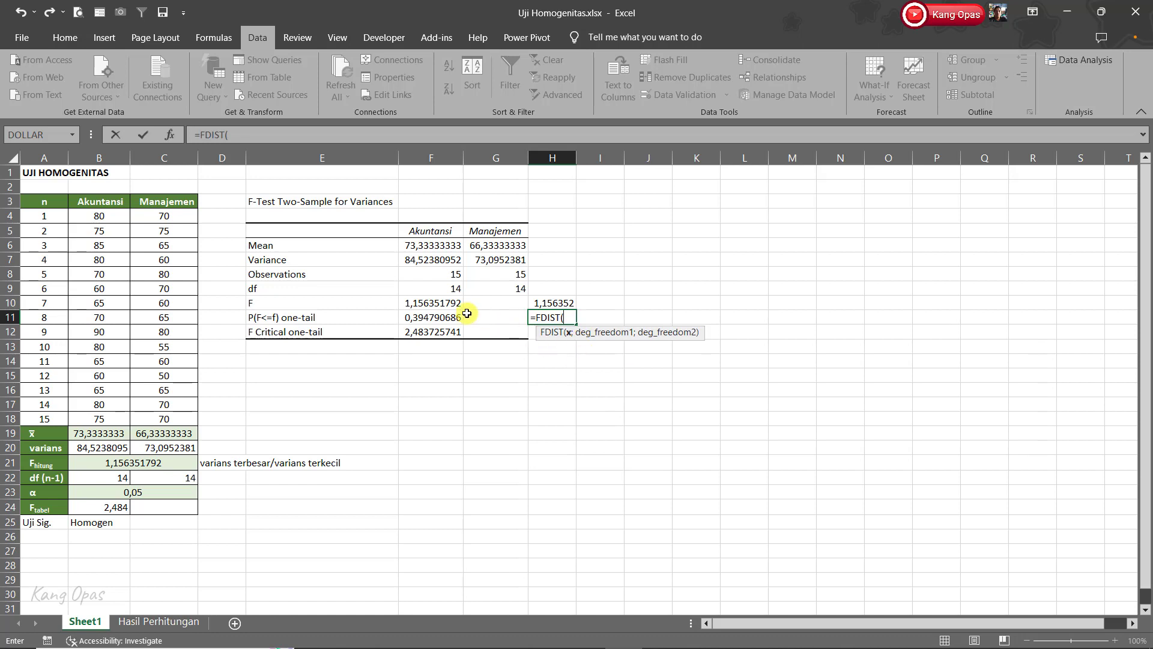
{"action": "left_click", "coordinate": [434, 302]}
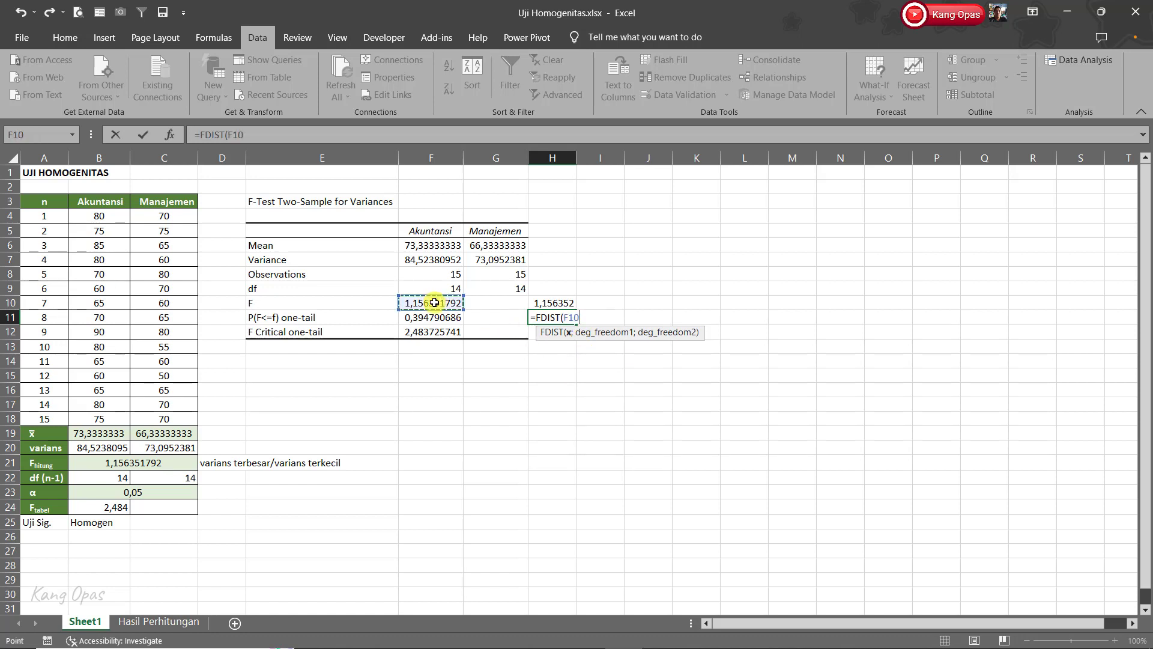
{"action": "type", "text": ";"}
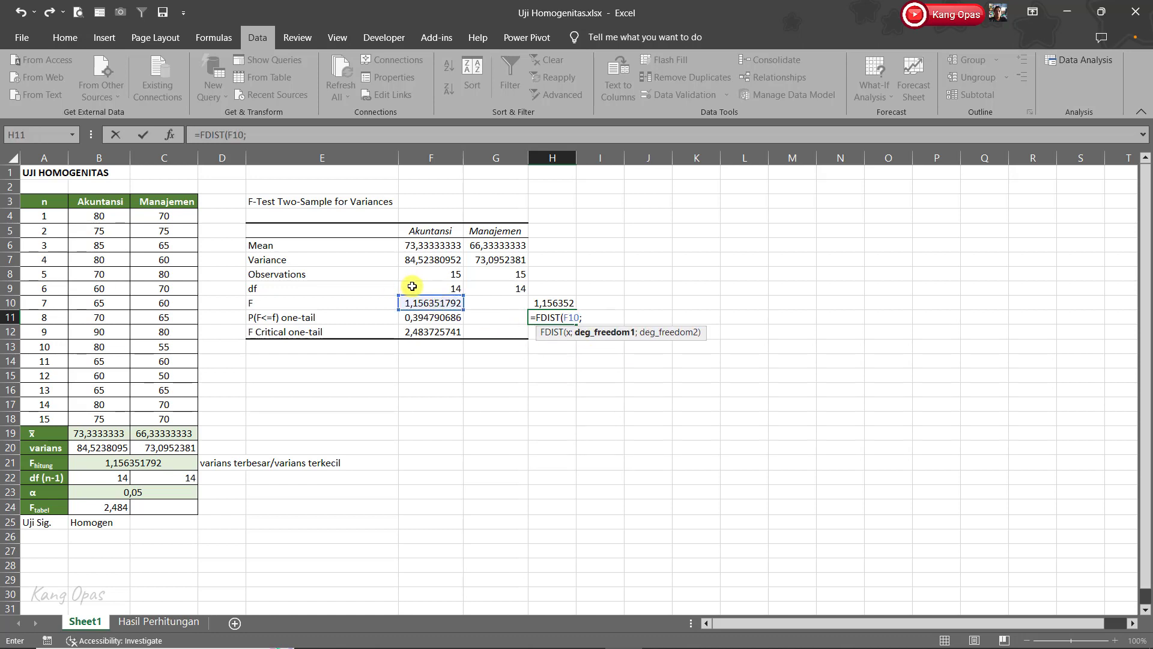
{"action": "left_click", "coordinate": [412, 286]}
{"action": "type", "text": ";"}
{"action": "left_click", "coordinate": [495, 287]}
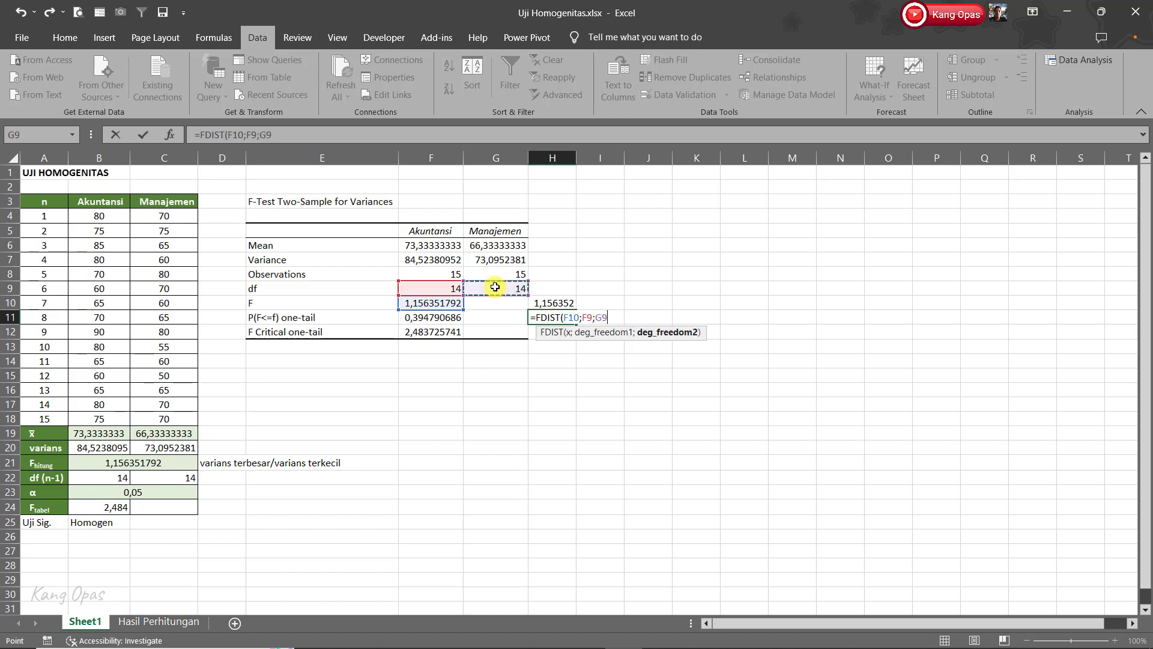
{"action": "type", "text": ")"}
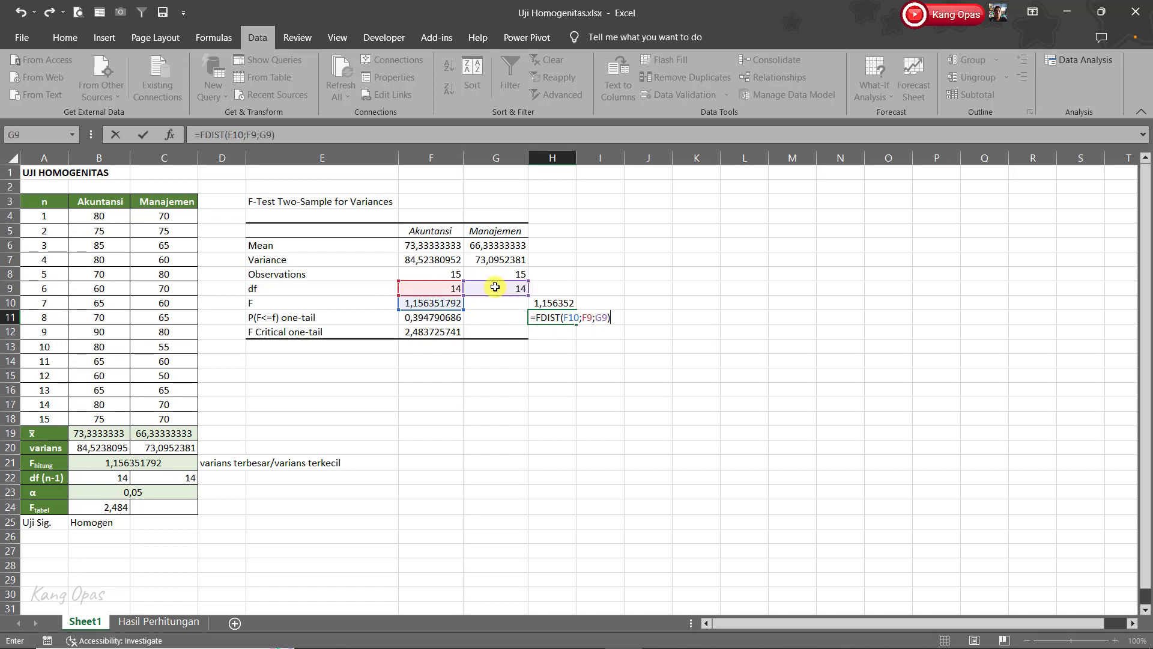
{"action": "key", "text": "Return"}
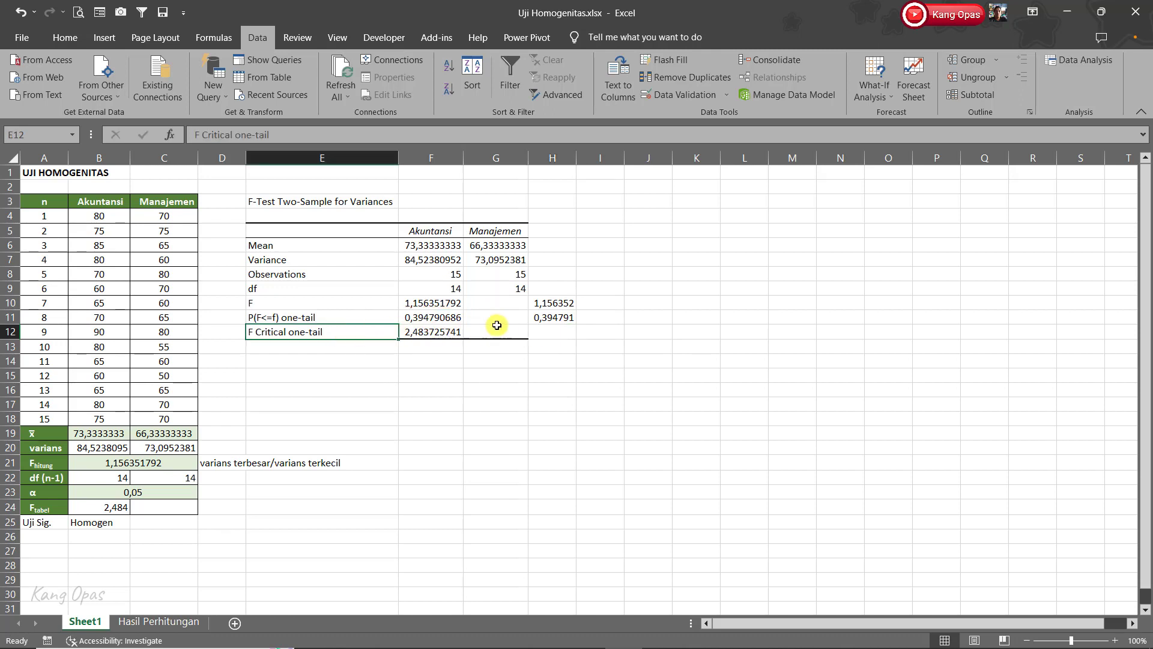
Step: Cross-check the one-tail F Critical value by entering =FINV(0,05;F9;G9) in H12
{"action": "type", "text": "=f"}
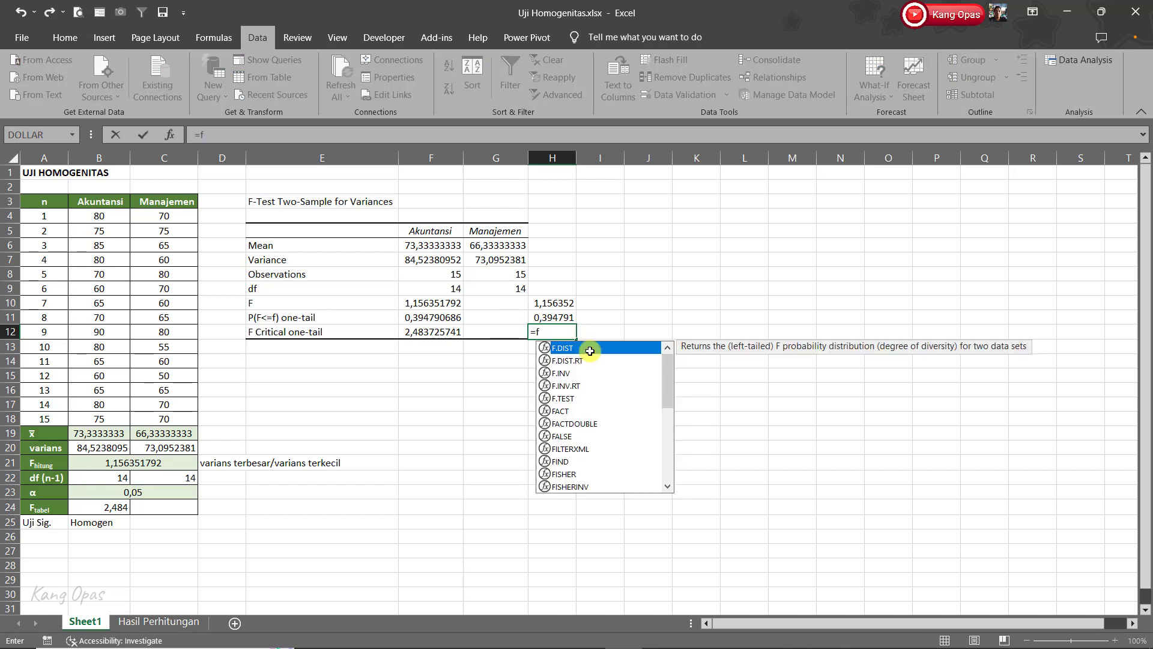
{"action": "type", "text": "inv"}
{"action": "key", "text": "Tab"}
{"action": "type", "text": "0"}
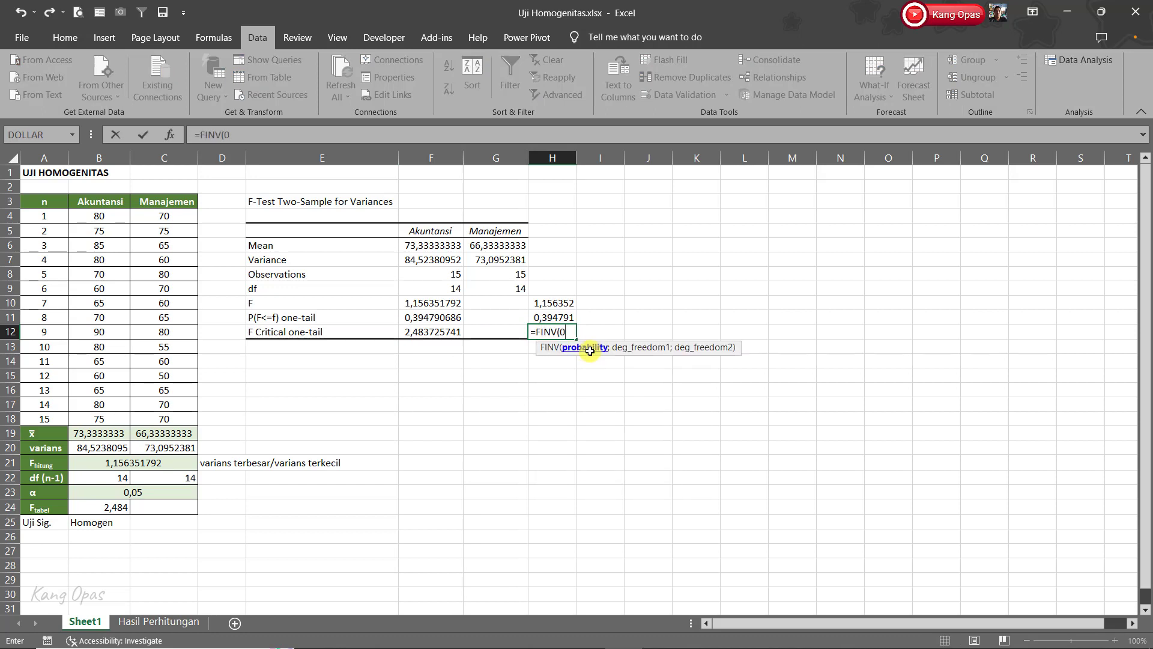
{"action": "type", "text": ",05;"}
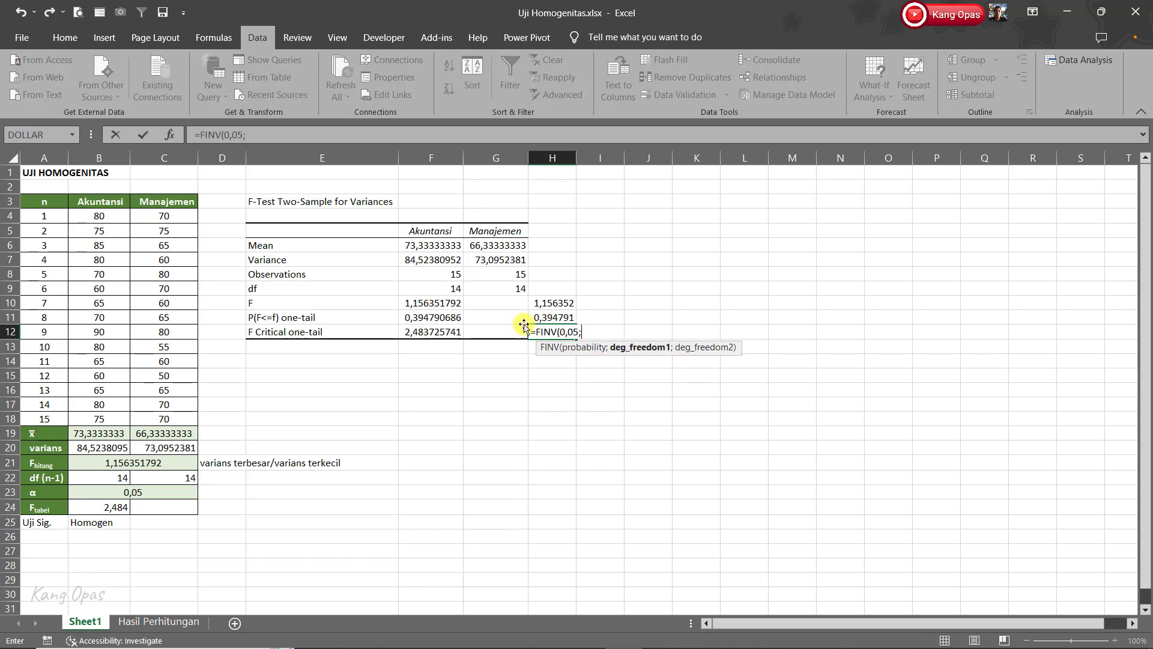
{"action": "left_click", "coordinate": [456, 290]}
{"action": "type", "text": ";"}
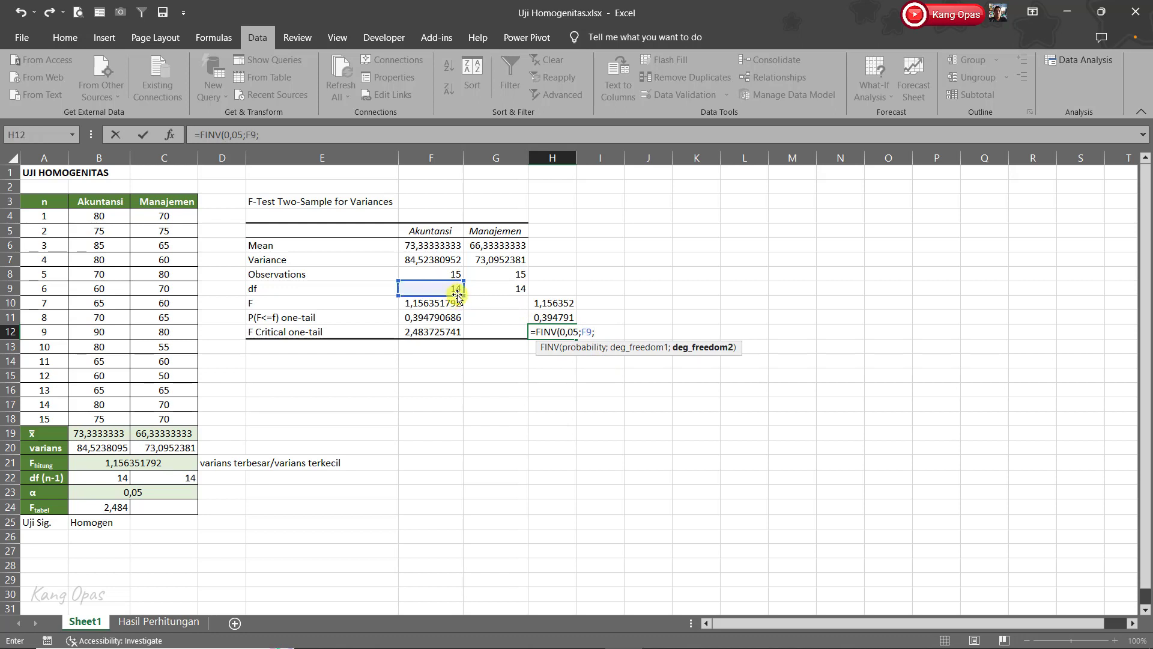
{"action": "left_click", "coordinate": [499, 287]}
{"action": "type", "text": ")"}
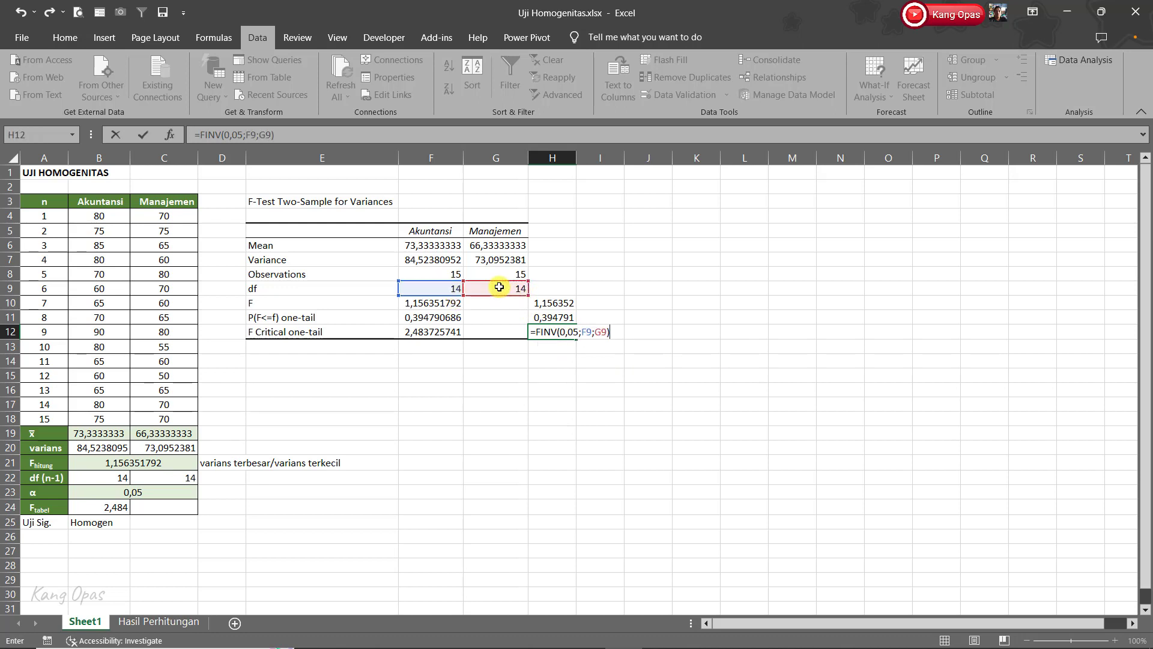
{"action": "key", "text": "Return"}
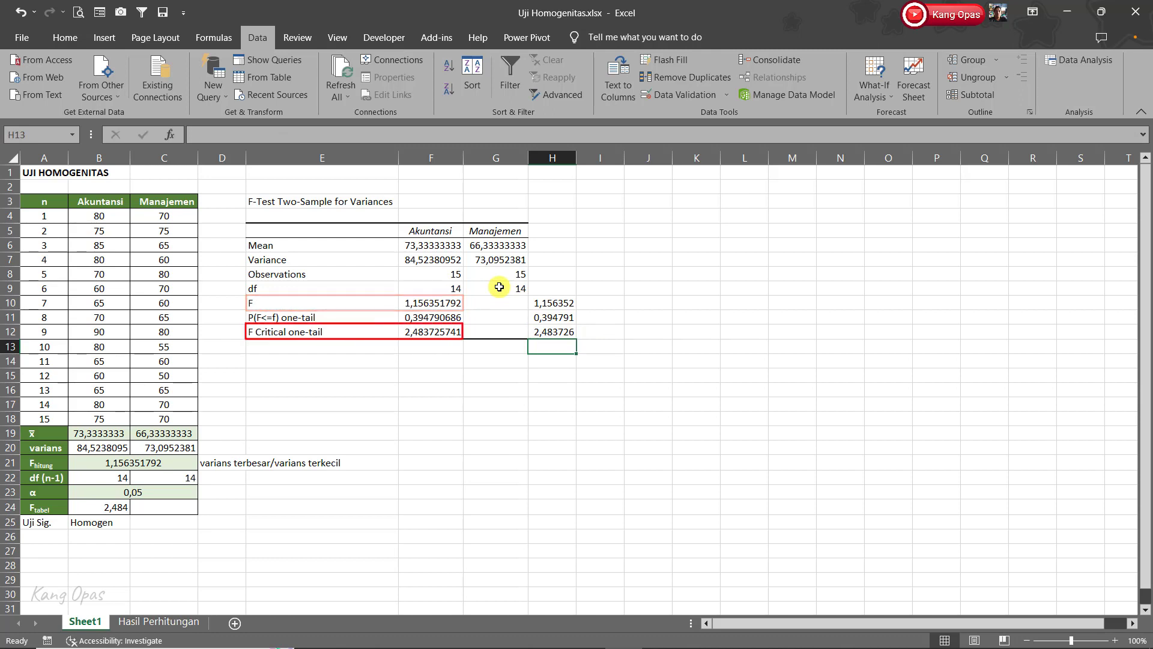
Step: Label E13 as Uji Signifikan and enter the formula =IF(F10<F12;"Homogen";"Heterogen") in G13
{"action": "left_click", "coordinate": [270, 347]}
{"action": "type", "text": "Uji Signifikan"}
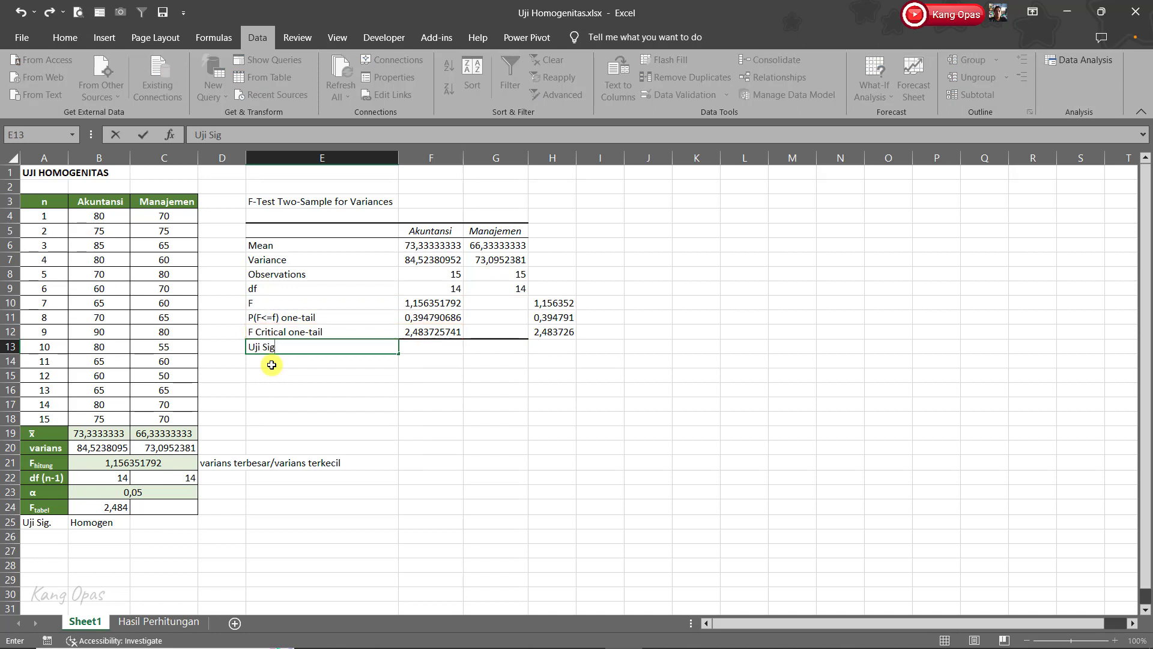
{"action": "left_click", "coordinate": [481, 347]}
{"action": "type", "text": "=if"}
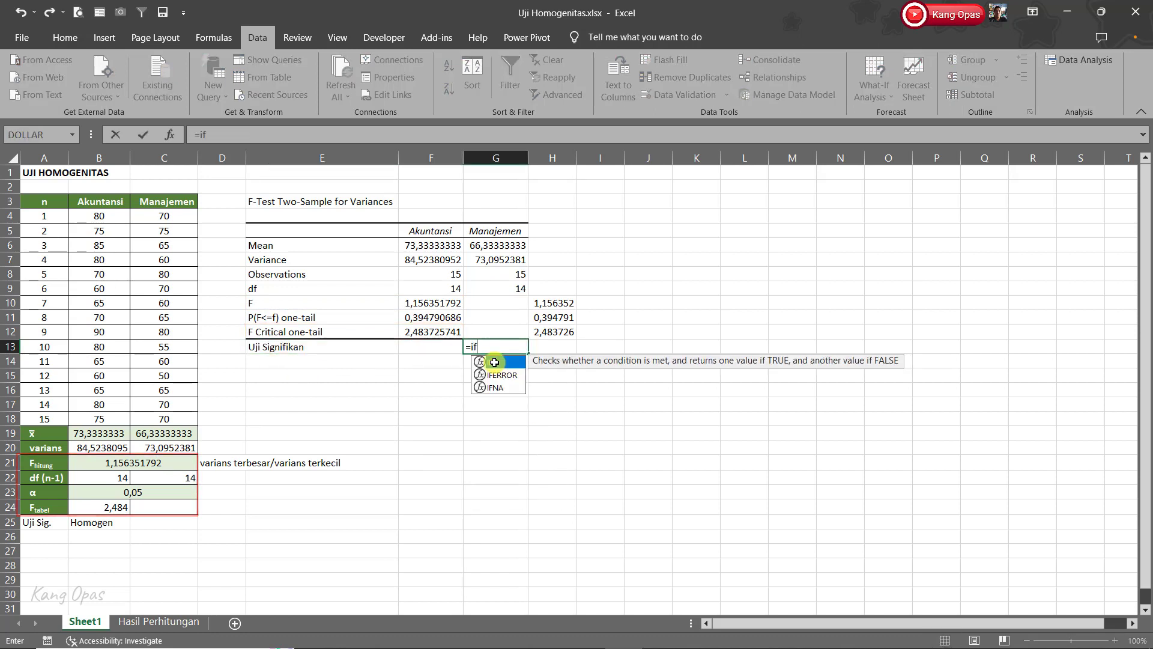
{"action": "key", "text": "Tab"}
{"action": "left_click", "coordinate": [434, 304]}
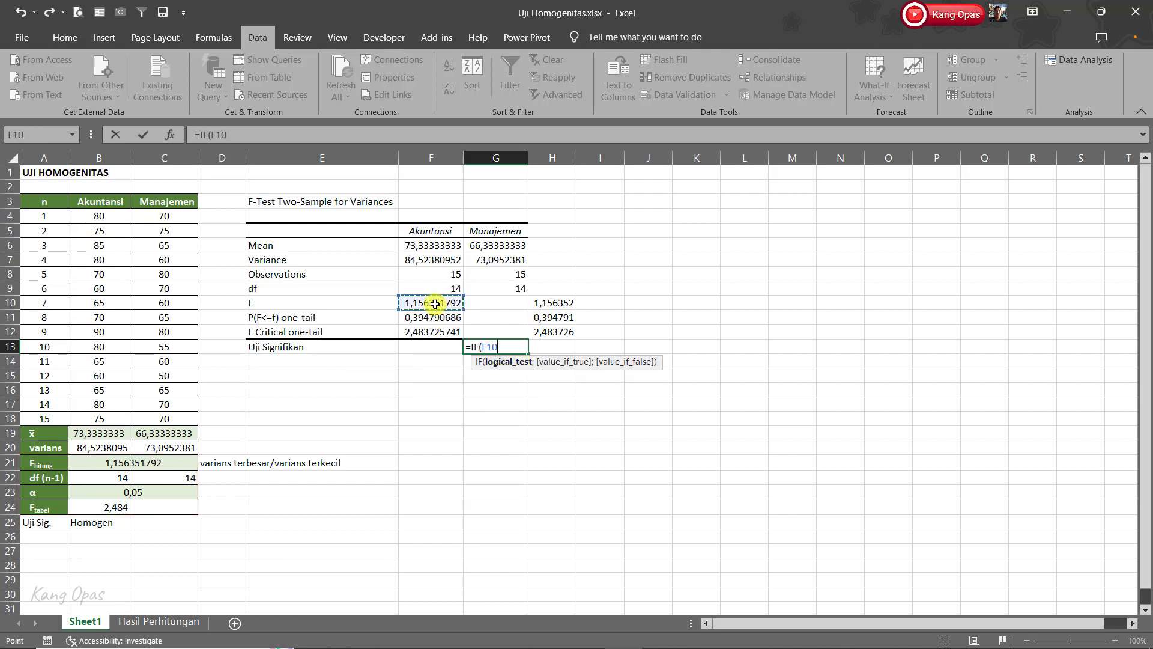
{"action": "type", "text": "<"}
{"action": "left_click", "coordinate": [437, 333]}
{"action": "type", "text": ";"}
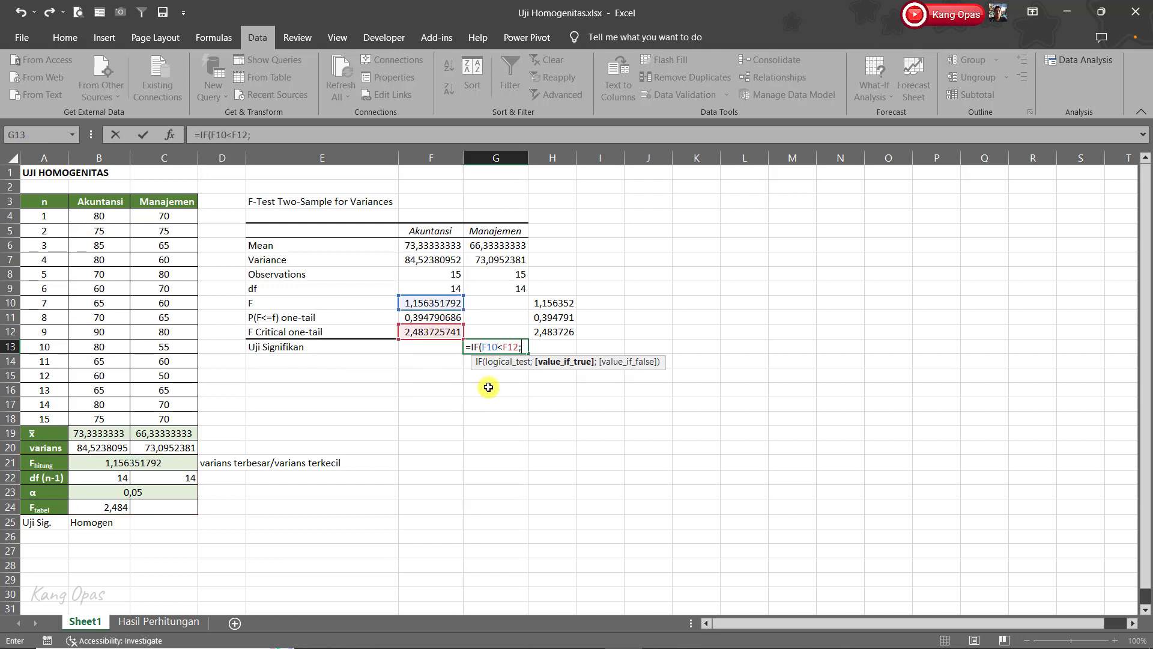
{"action": "type", "text": "\"Homogen\";"}
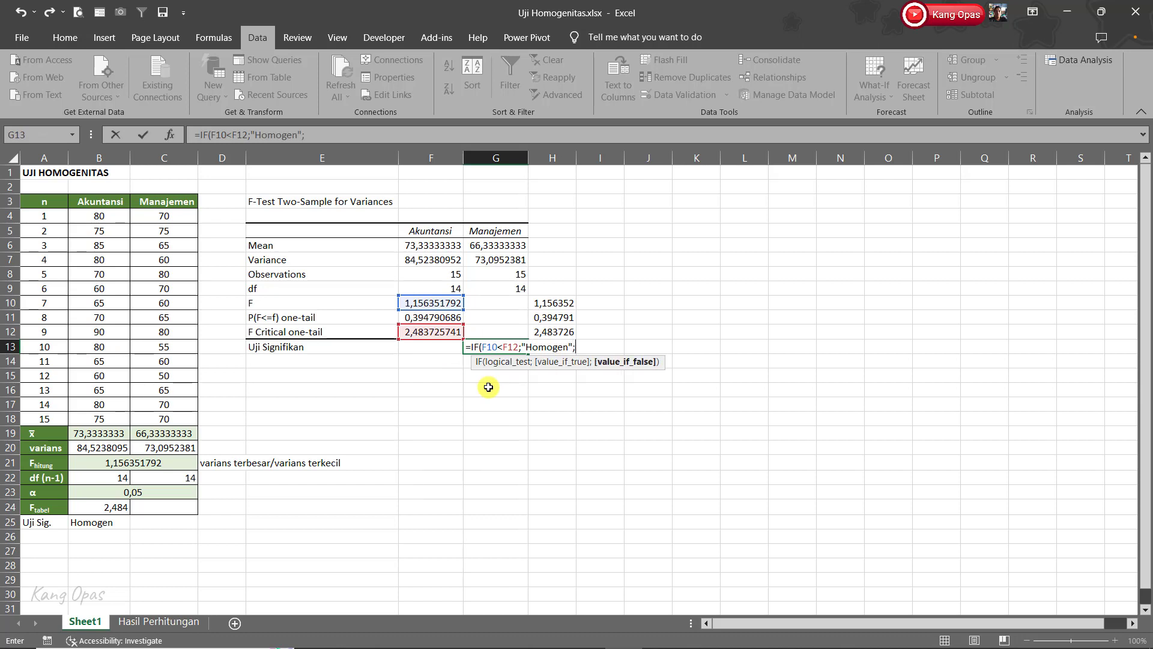
{"action": "type", "text": "\"Heterogen\")"}
{"action": "key", "text": "Return"}
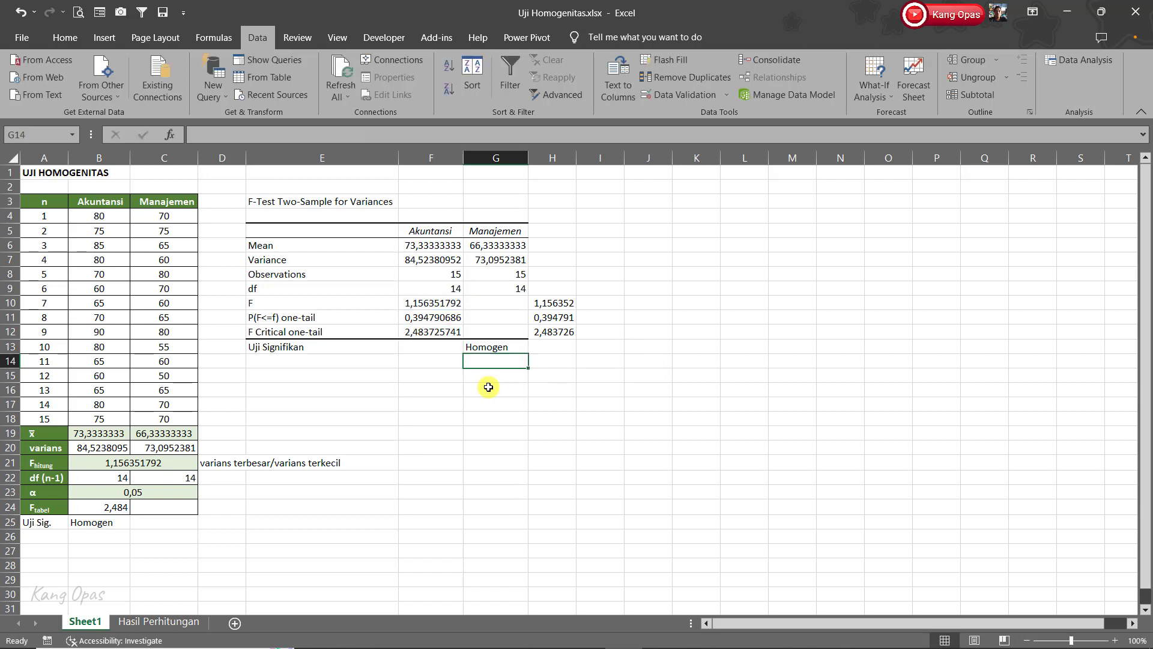